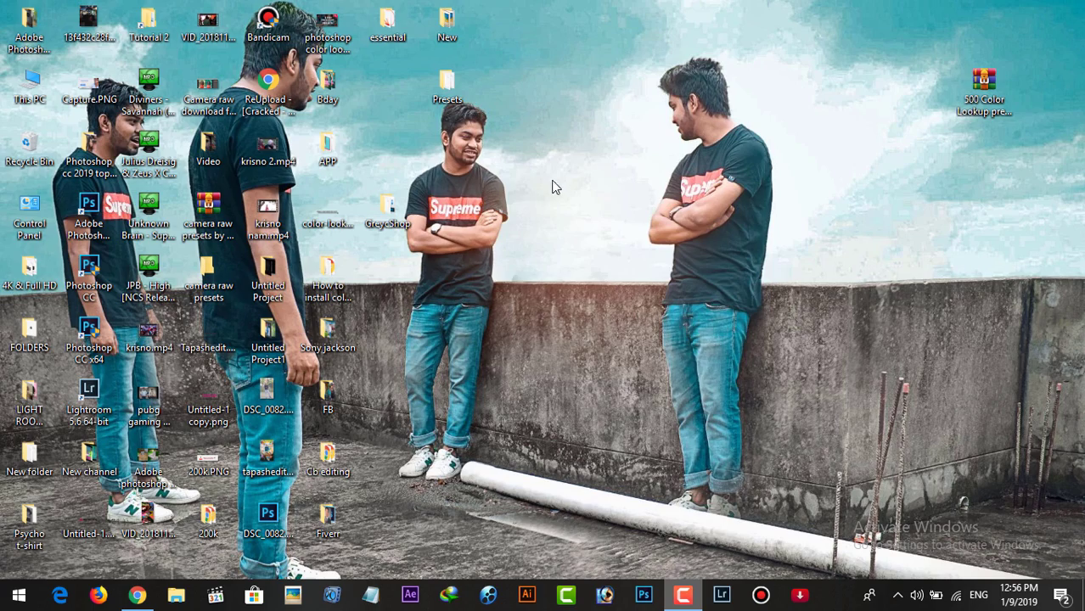
# - Refresh the desktop and load photoshopcctutorial.com in Chrome
pyautogui.rightClick(556, 180)
pyautogui.click(586, 225)
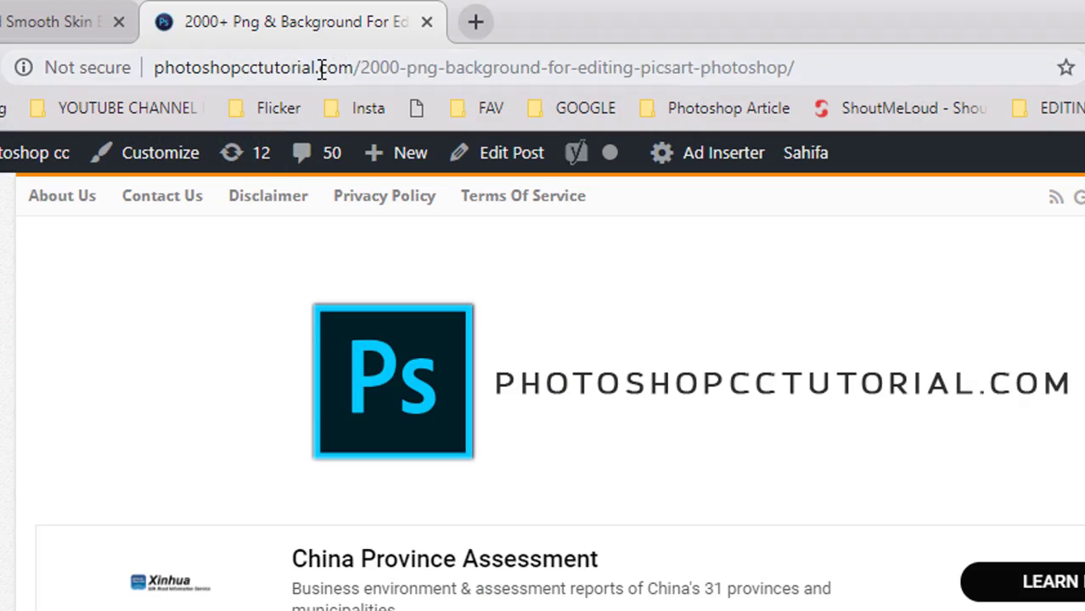
pyautogui.click(322, 69)
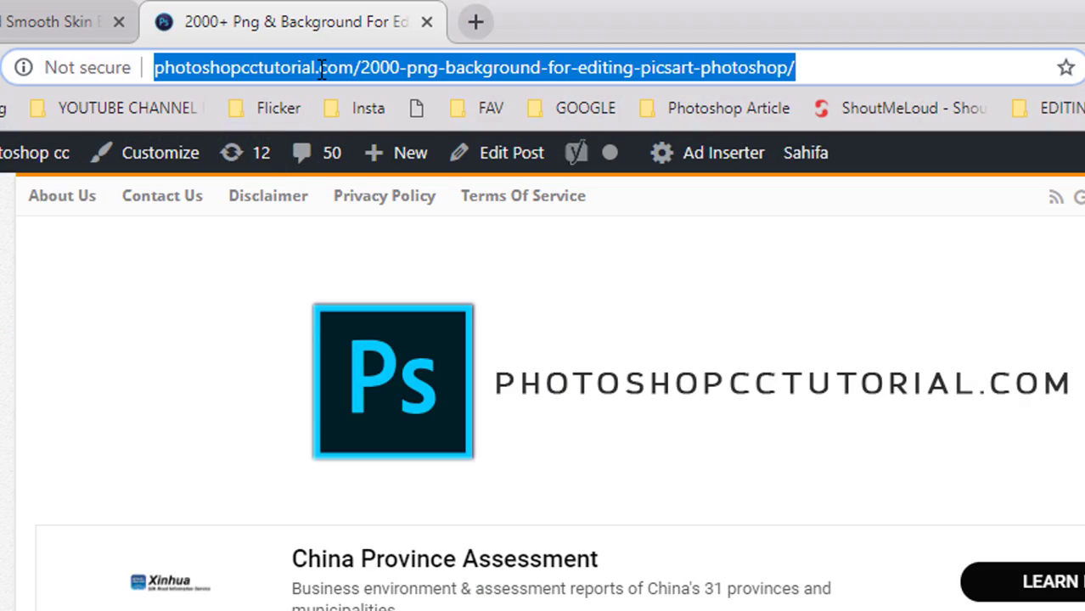
pyautogui.write('p')
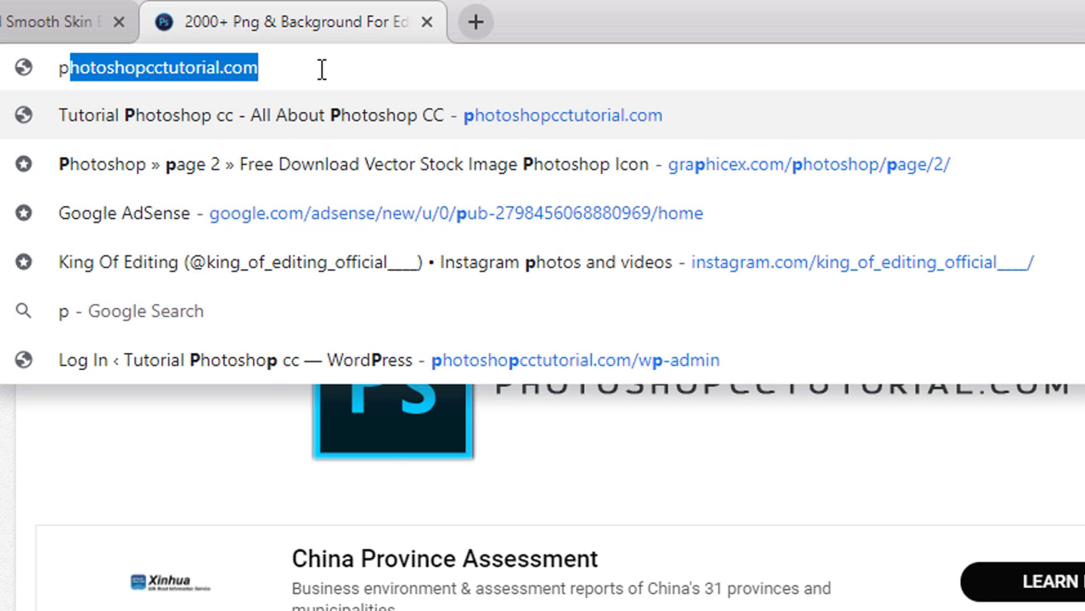
pyautogui.write('hoto')
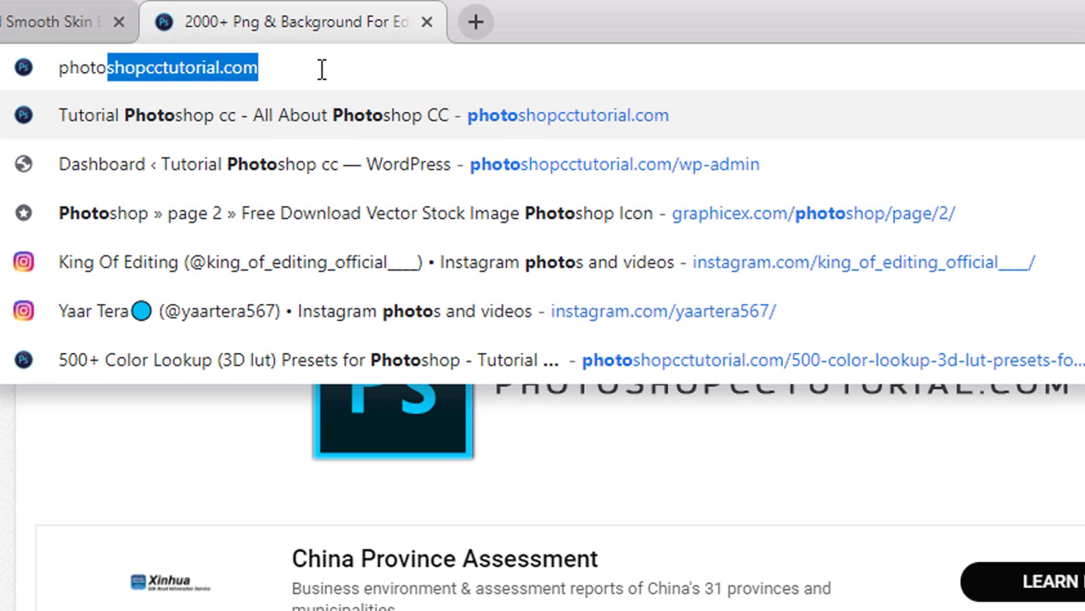
pyautogui.write('shop')
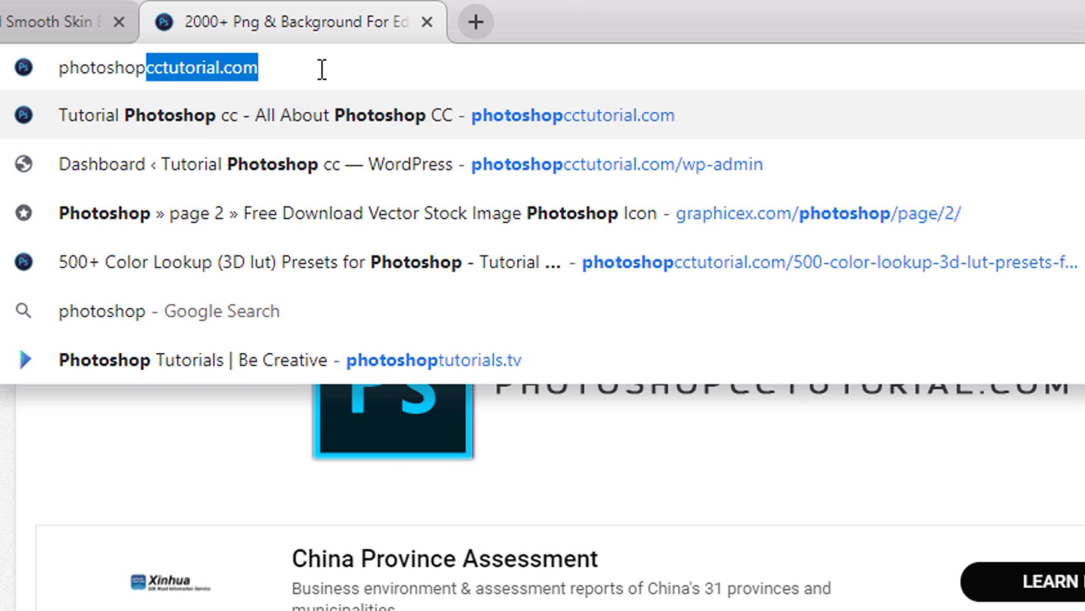
pyautogui.write('cctut')
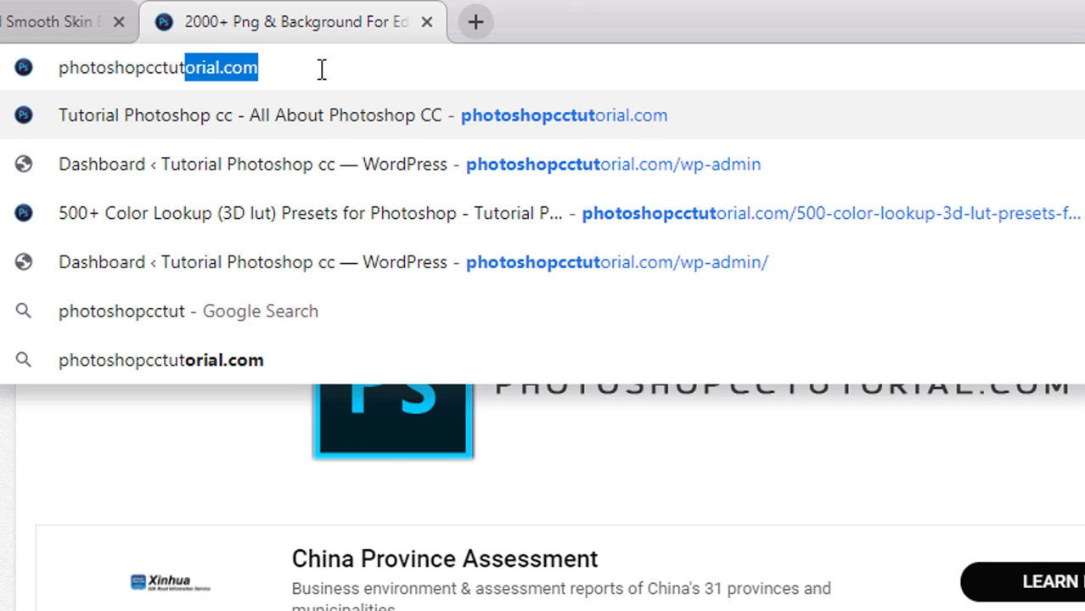
pyautogui.write('orial.')
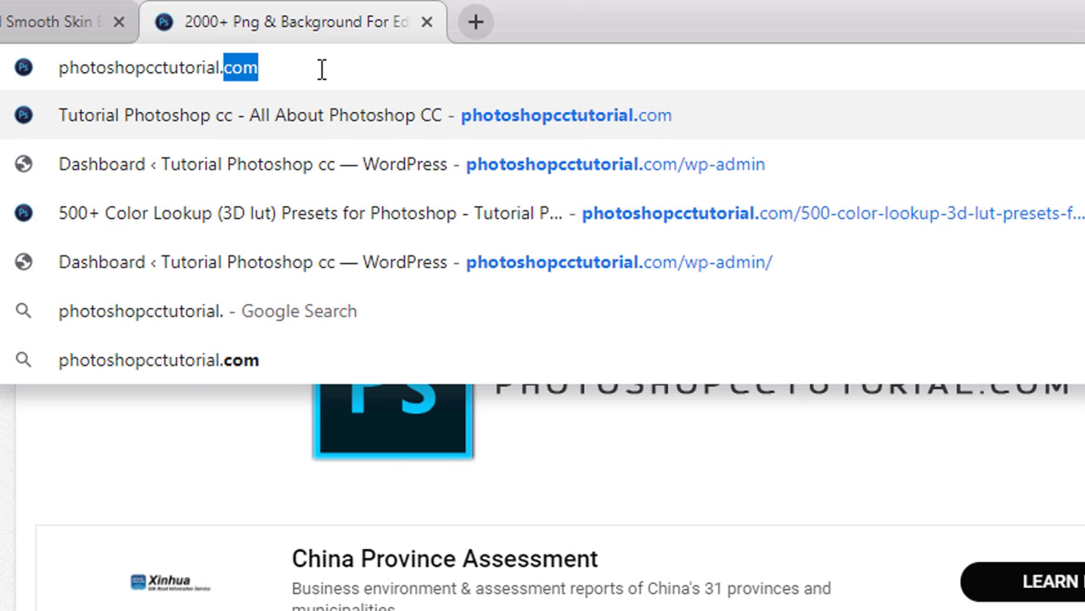
pyautogui.write('com')
pyautogui.press('Return')
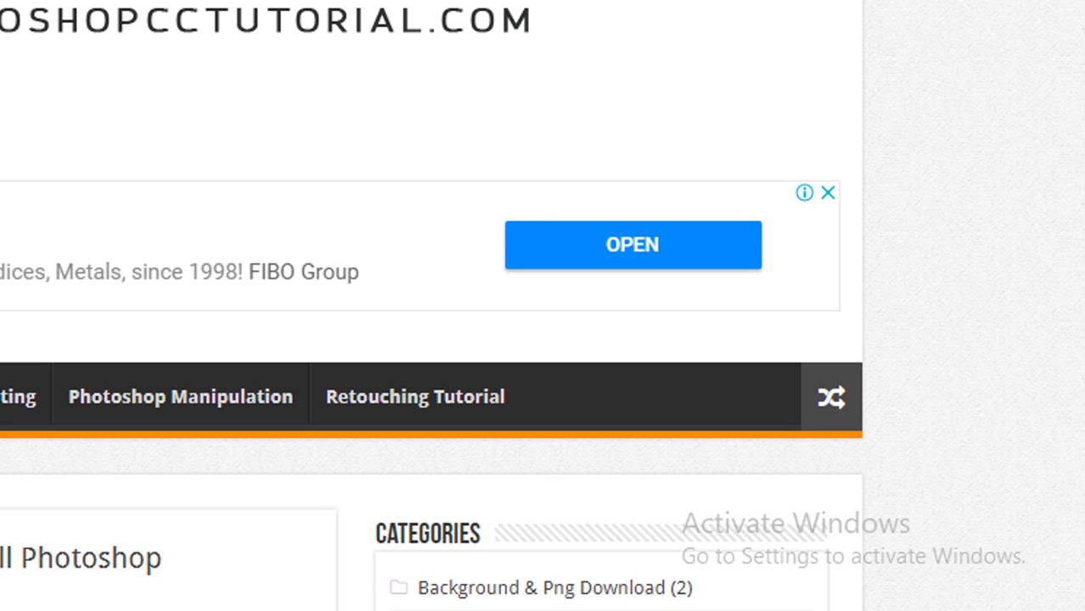
# - Open the site's Photoshop Plugin category of posts
pyautogui.scroll(-10, 543, 306)
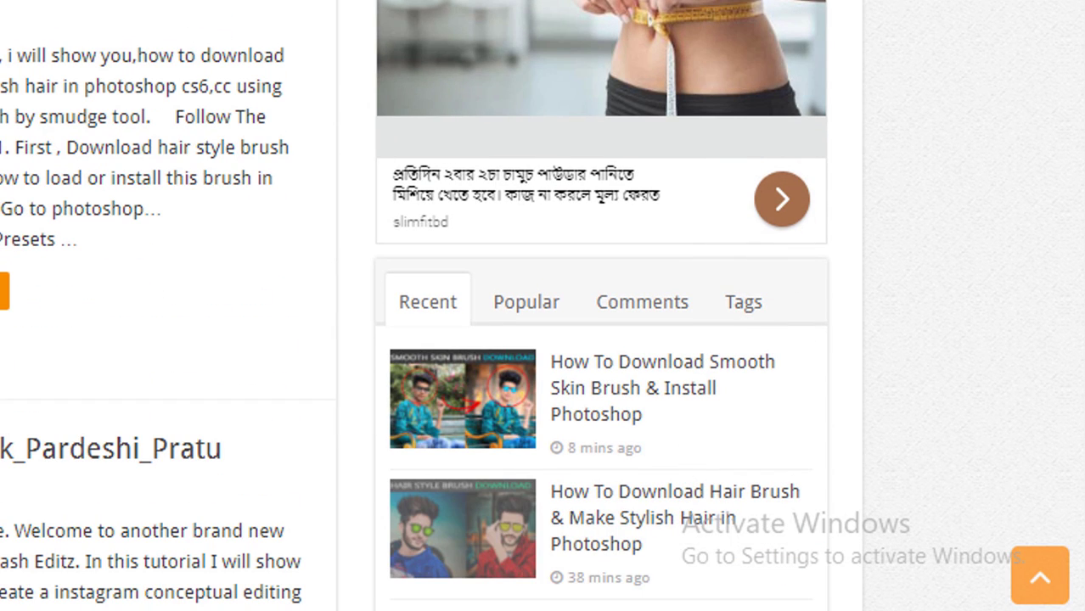
pyautogui.scroll(7, 543, 306)
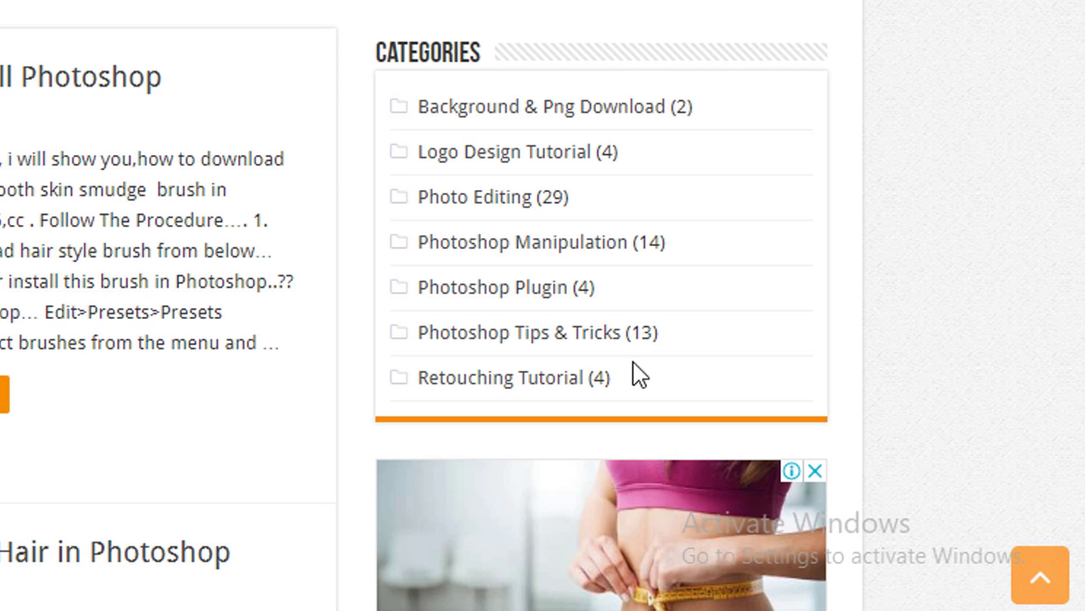
pyautogui.click(558, 299)
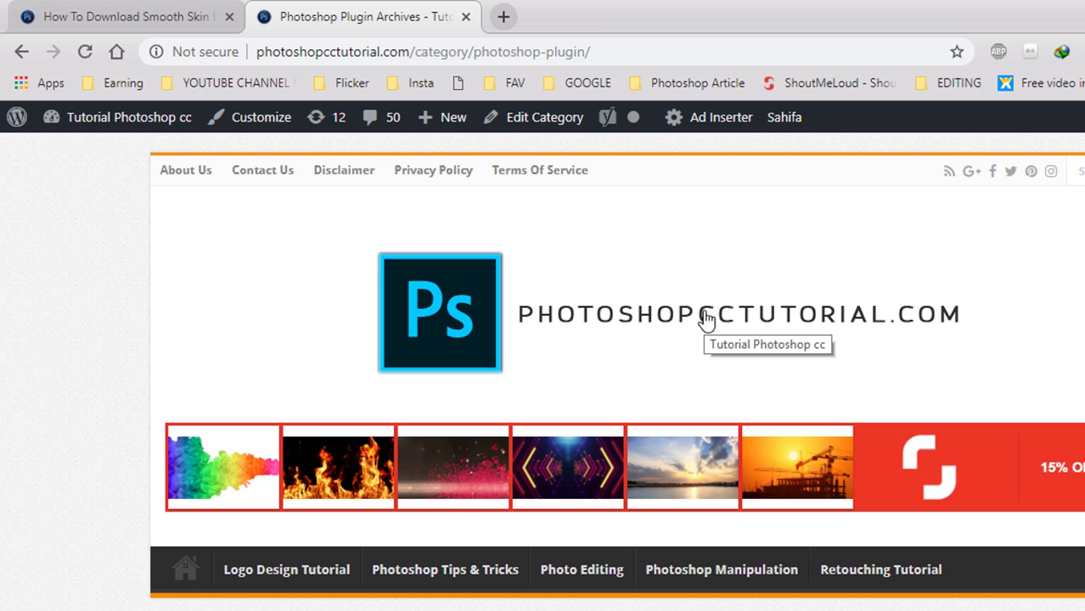
# - Open the hair brush download post in a new tab
pyautogui.scroll(-8, 705, 319)
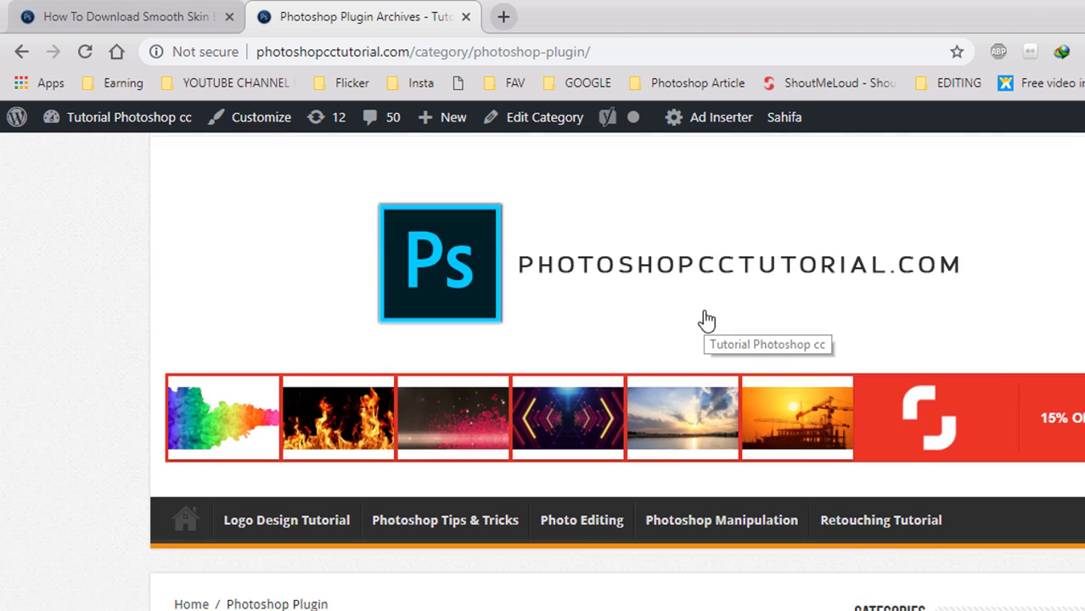
pyautogui.scroll(1, 441, 265)
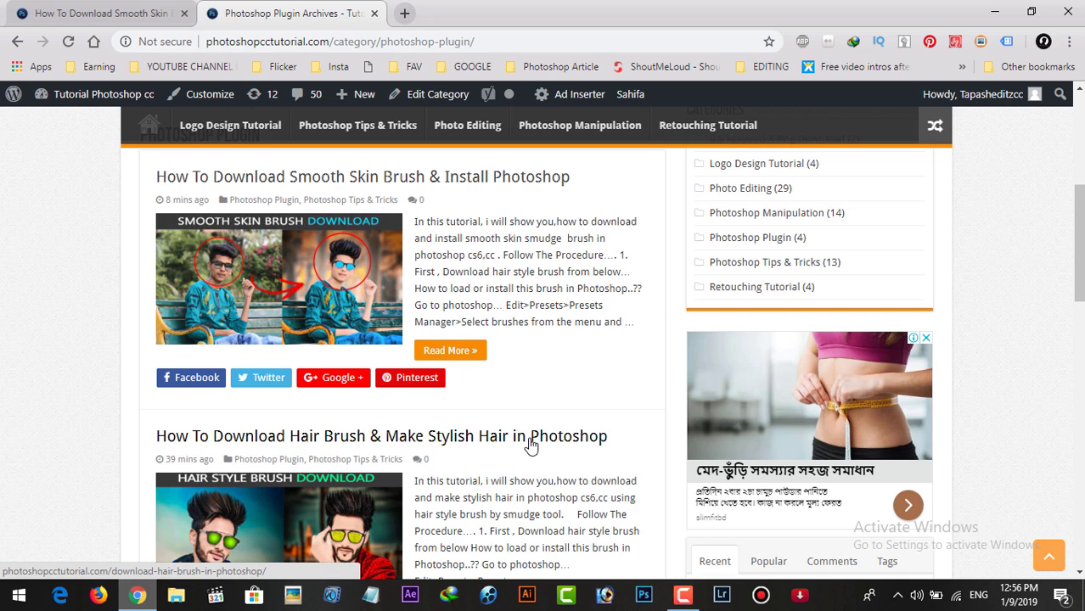
pyautogui.rightClick(530, 444)
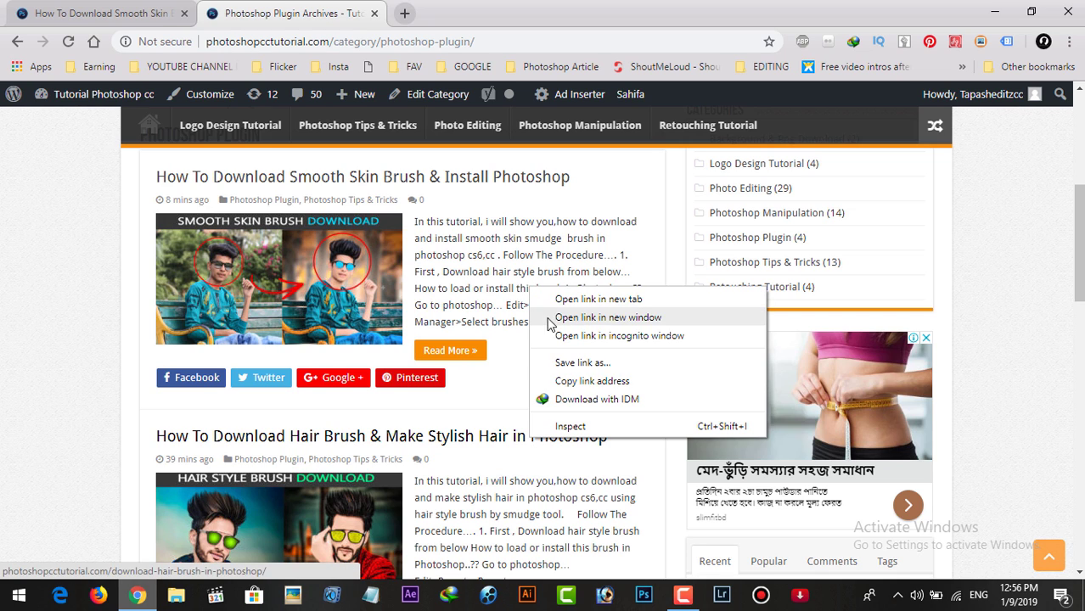
pyautogui.click(550, 303)
# - Open the smooth skin brush post in a new tab, then view the hair brush tab
pyautogui.scroll(2, 550, 302)
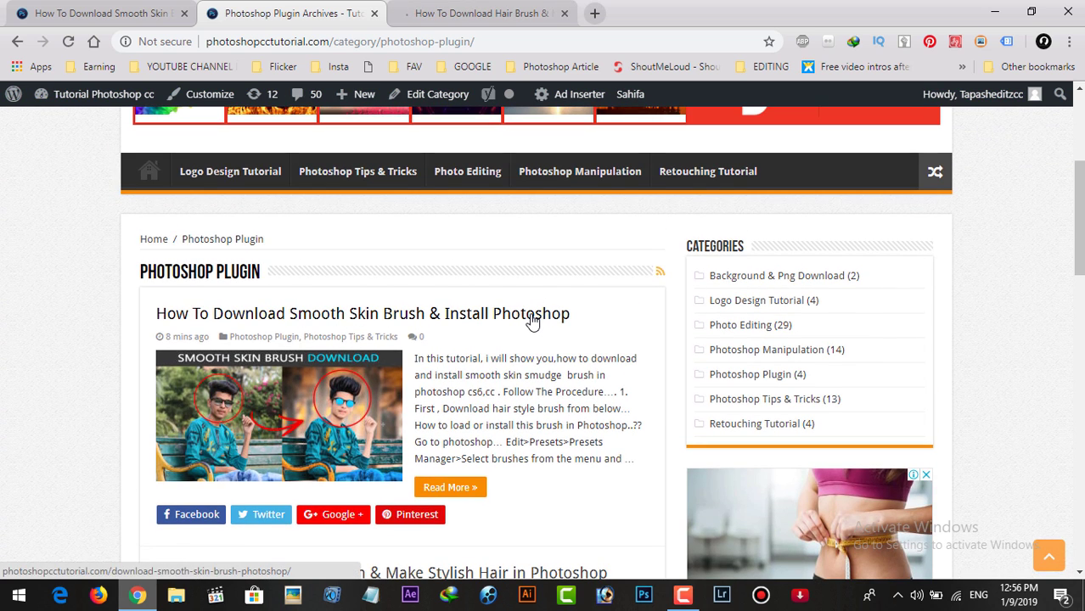
pyautogui.rightClick(546, 321)
pyautogui.click(555, 326)
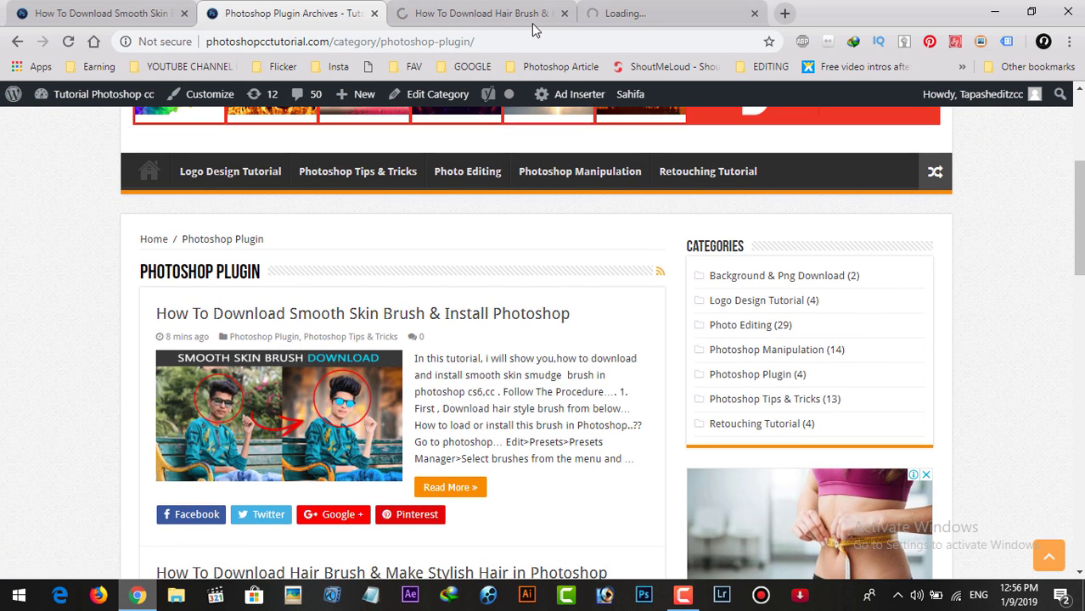
pyautogui.click(475, 9)
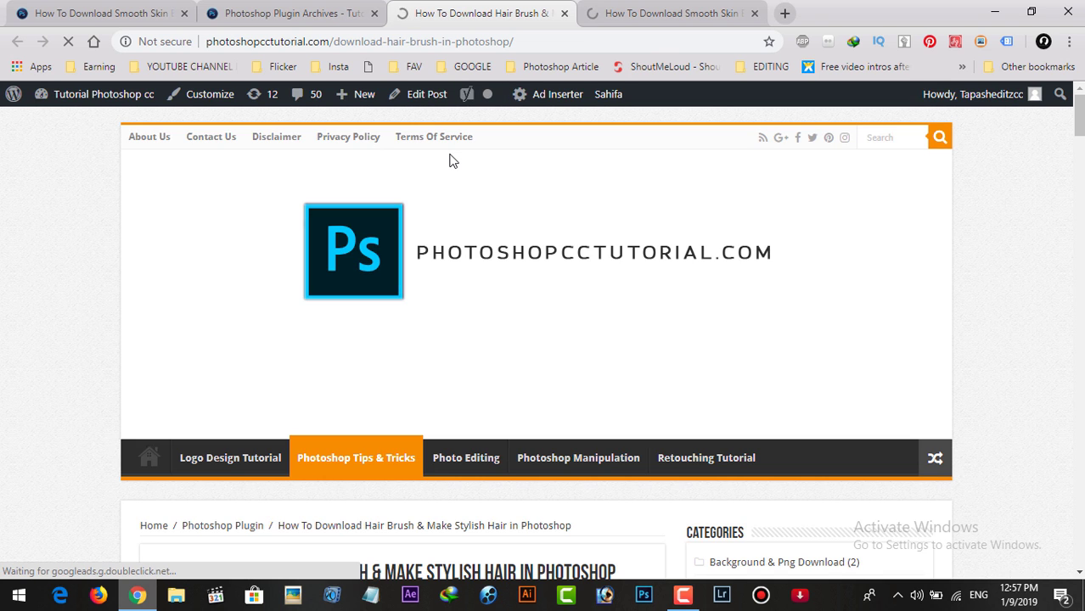
# - Scroll the Hair Brush article past its title, intro and sample image
pyautogui.scroll(-2, 452, 162)
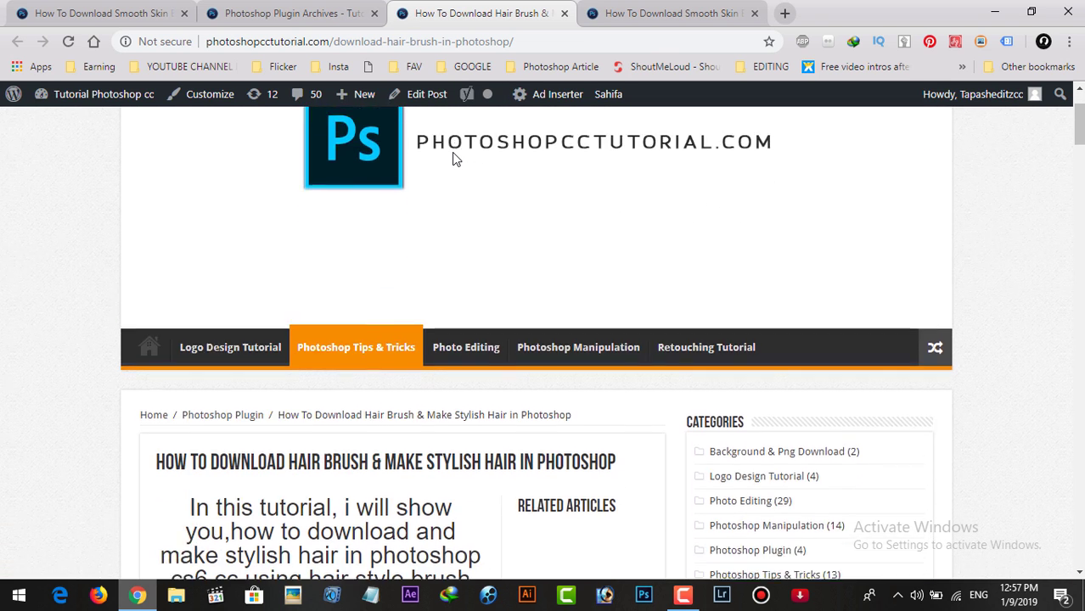
pyautogui.scroll(-1, 454, 158)
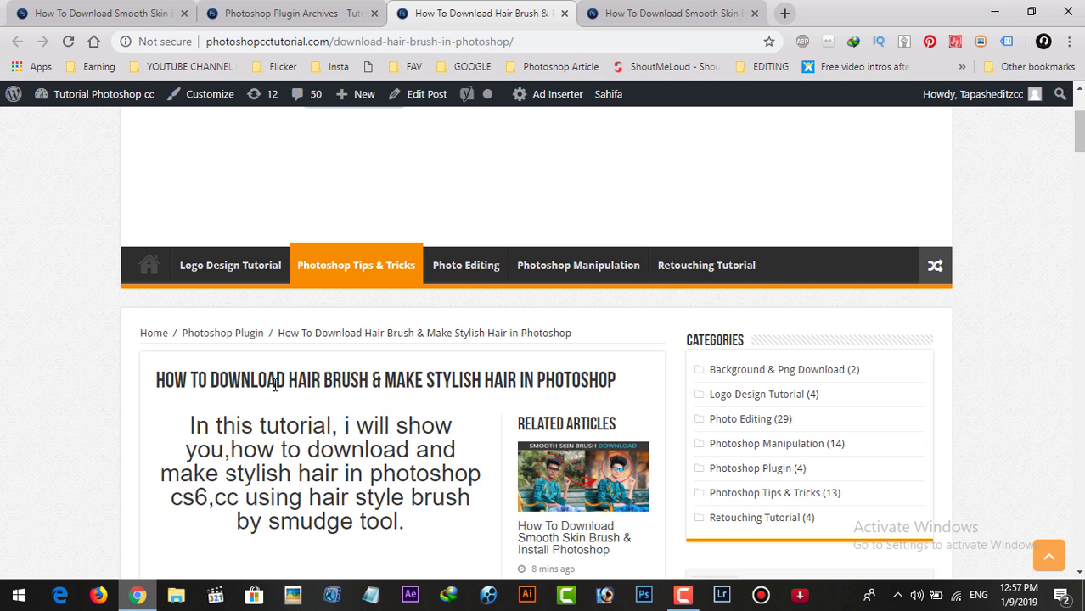
pyautogui.moveTo(156, 384); pyautogui.dragTo(624, 377)
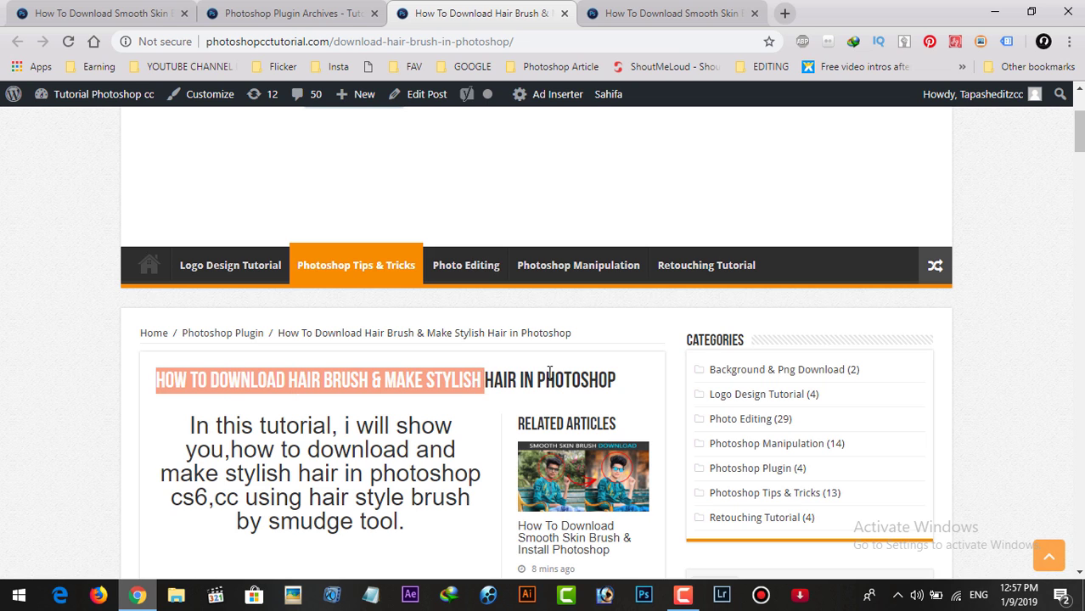
pyautogui.click(378, 431)
pyautogui.scroll(-3, 329, 431)
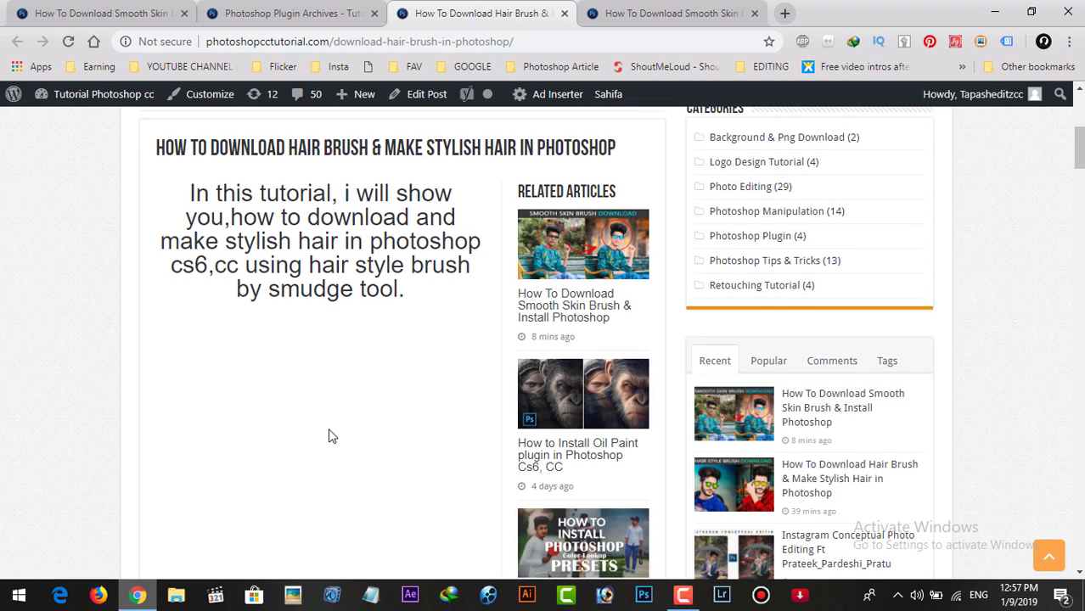
pyautogui.scroll(-3, 327, 428)
pyautogui.scroll(-2, 330, 427)
pyautogui.scroll(-4, 329, 428)
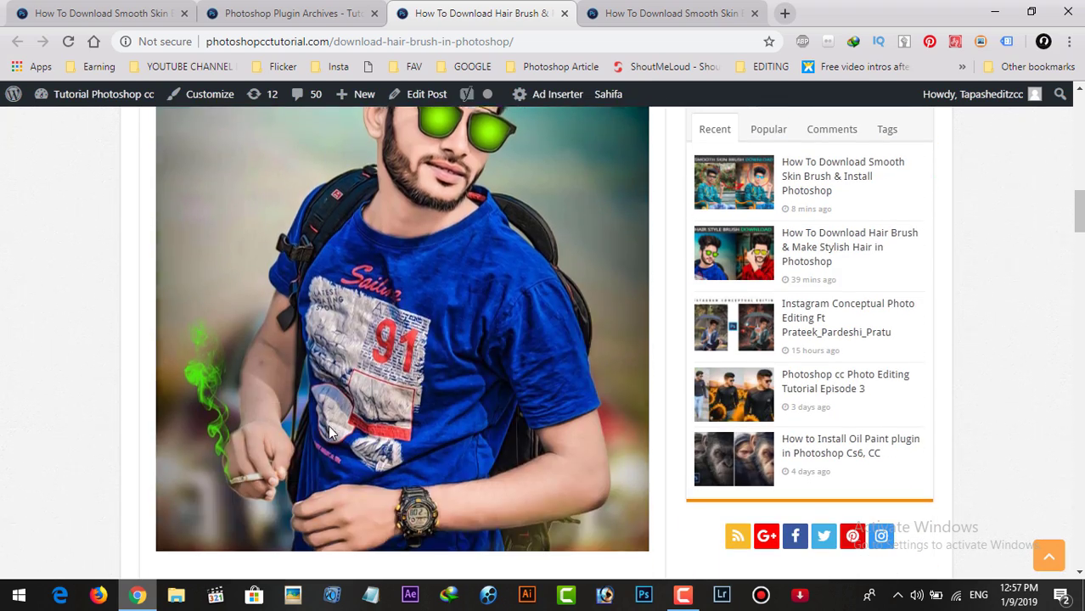
pyautogui.scroll(-4, 329, 428)
pyautogui.scroll(-3, 329, 428)
pyautogui.scroll(-3, 330, 431)
pyautogui.scroll(-2, 326, 430)
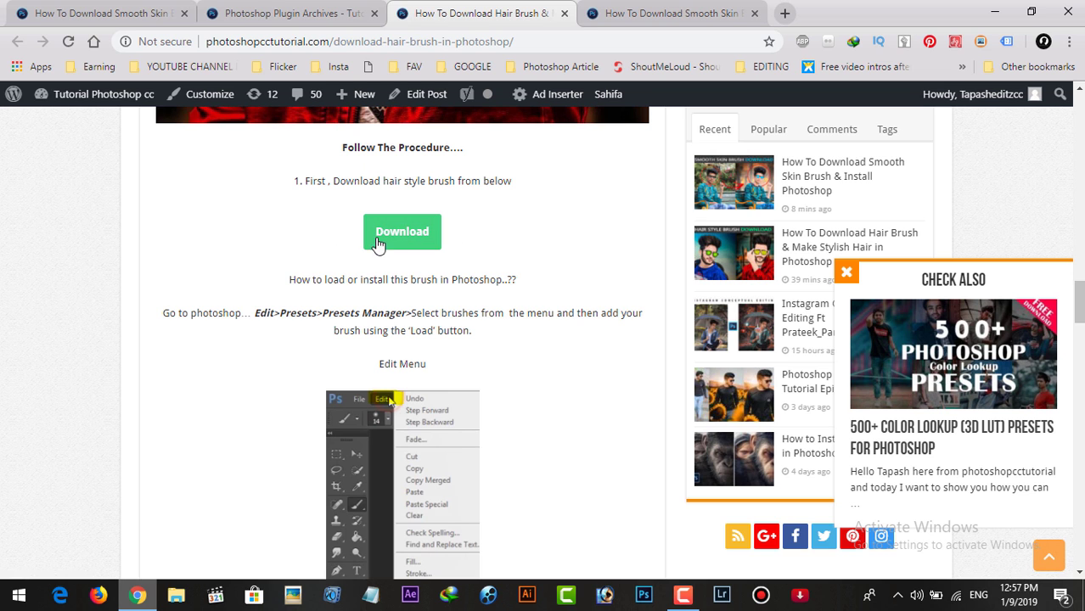
# - Scroll to the Download button and the Presets Manager loading instructions
pyautogui.scroll(-4, 359, 270)
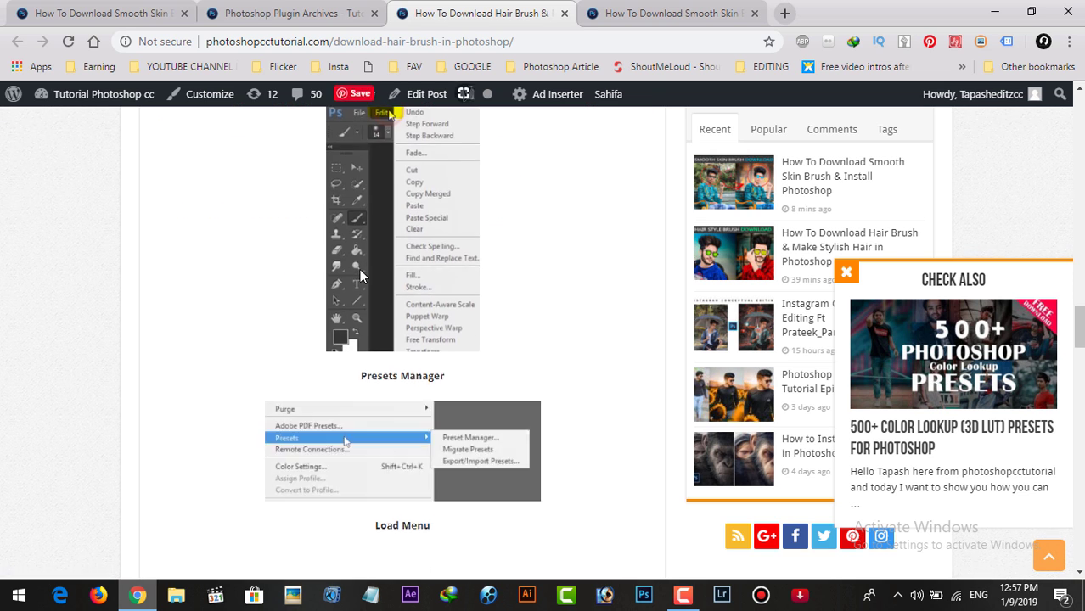
pyautogui.scroll(-5, 359, 270)
pyautogui.scroll(-5, 359, 270)
pyautogui.scroll(-5, 360, 270)
pyautogui.scroll(-5, 359, 269)
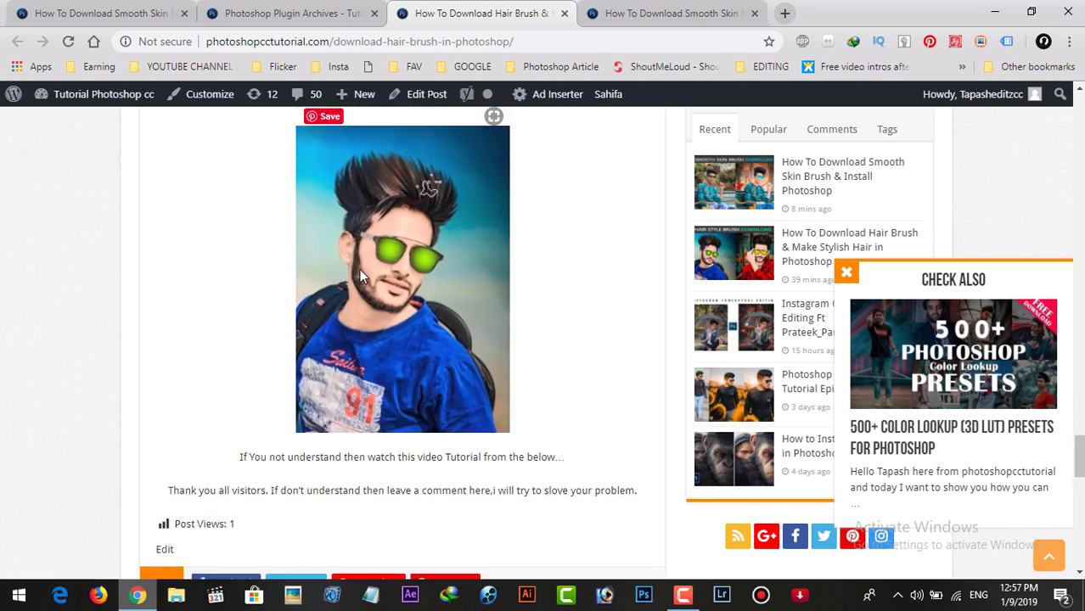
pyautogui.scroll(-5, 359, 269)
pyautogui.scroll(10, 359, 269)
pyautogui.scroll(5, 359, 269)
pyautogui.scroll(5, 359, 270)
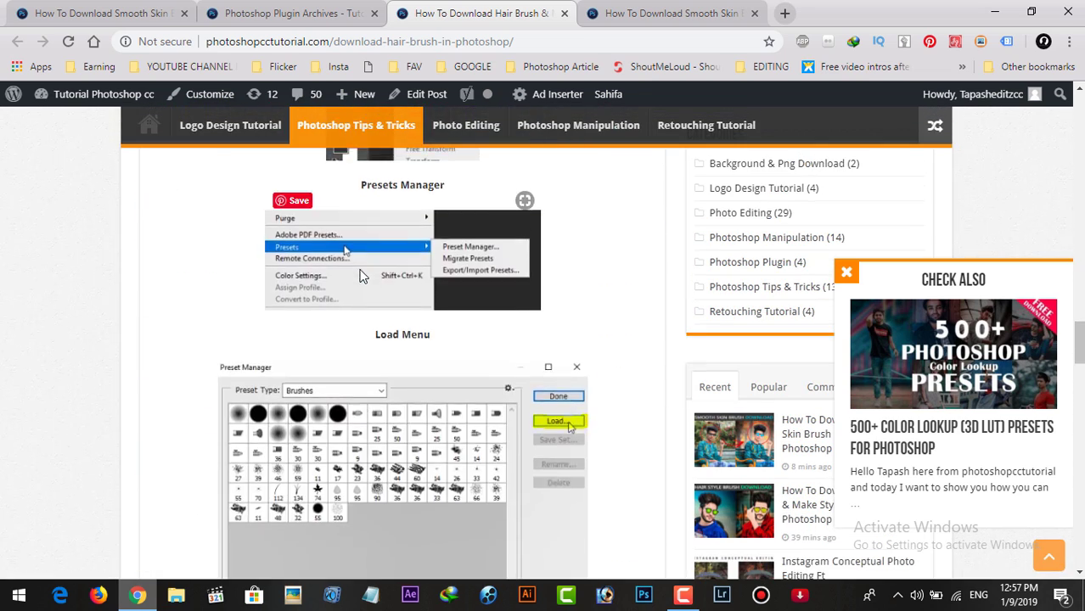
pyautogui.scroll(5, 359, 270)
pyautogui.scroll(4, 359, 270)
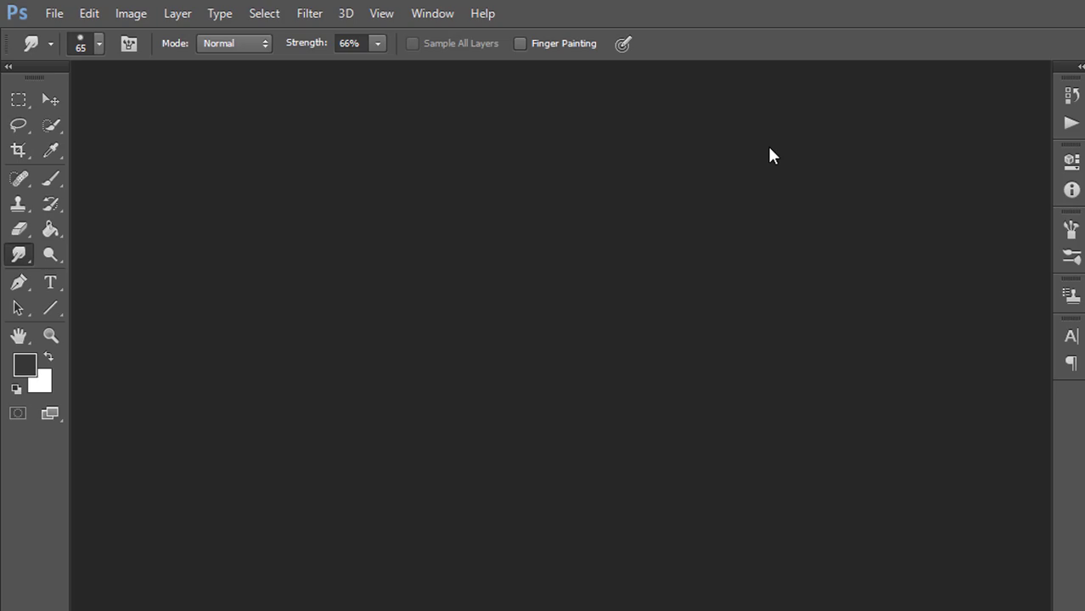
# - Open the Preset Manager from Edit > Presets to load the downloaded hair brush
pyautogui.click(57, 13)
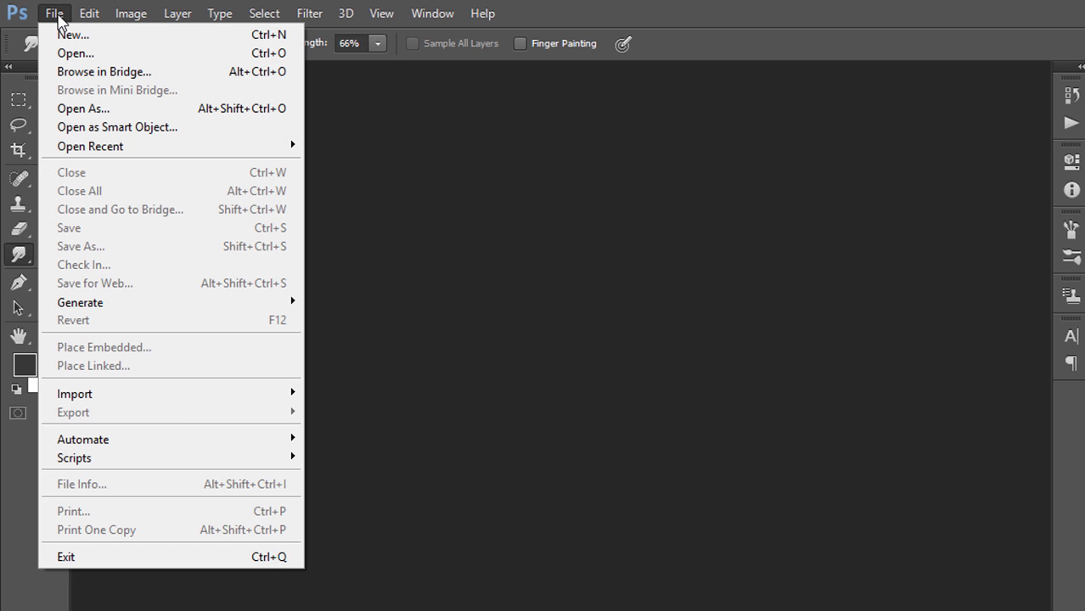
pyautogui.click(335, 157)
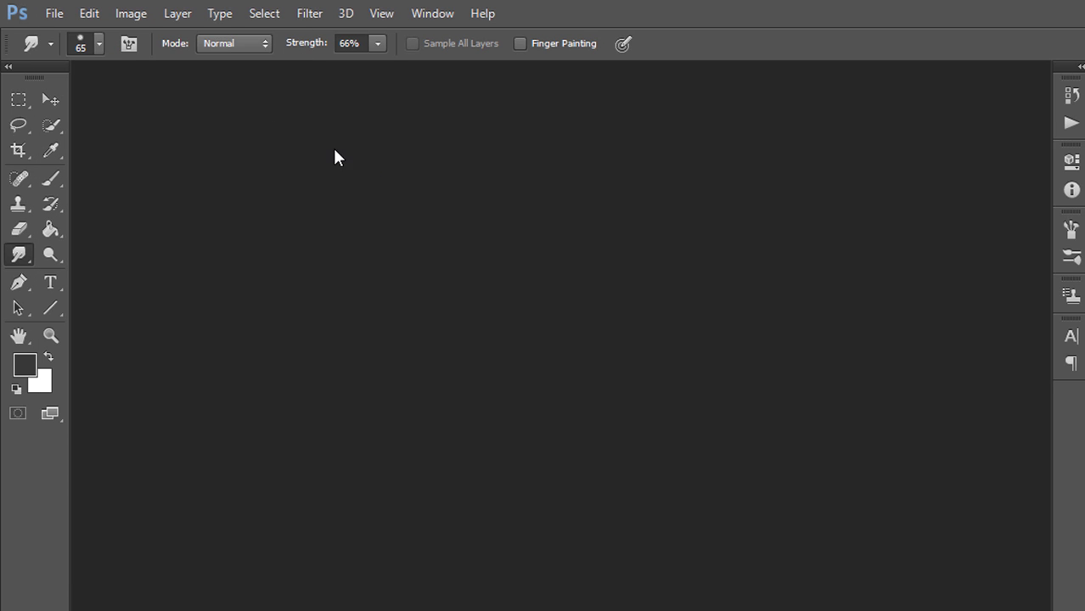
pyautogui.click(88, 14)
pyautogui.moveTo(145, 563)
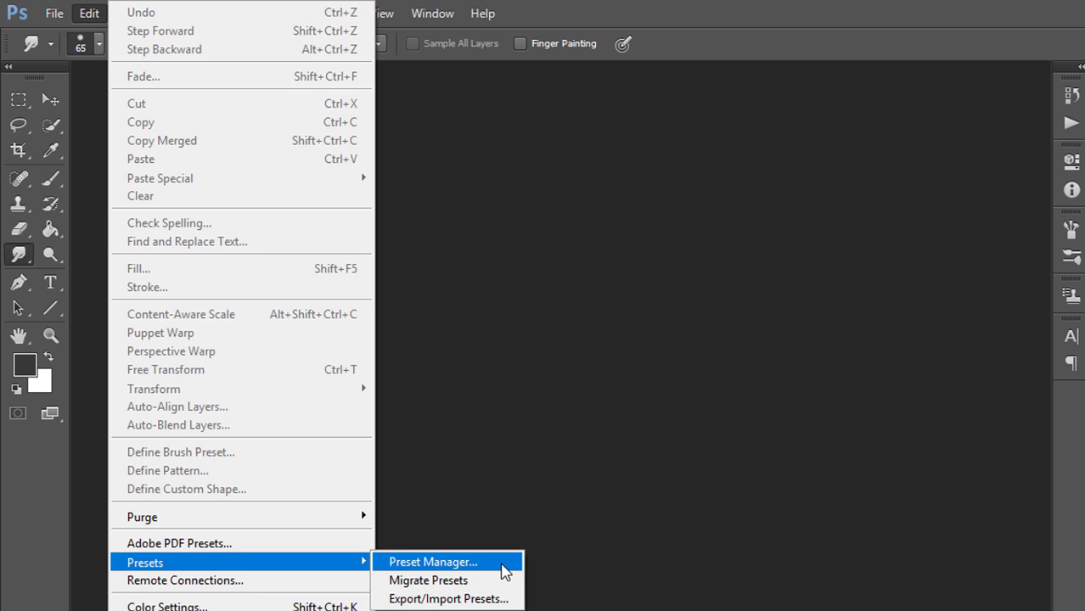
pyautogui.click(502, 564)
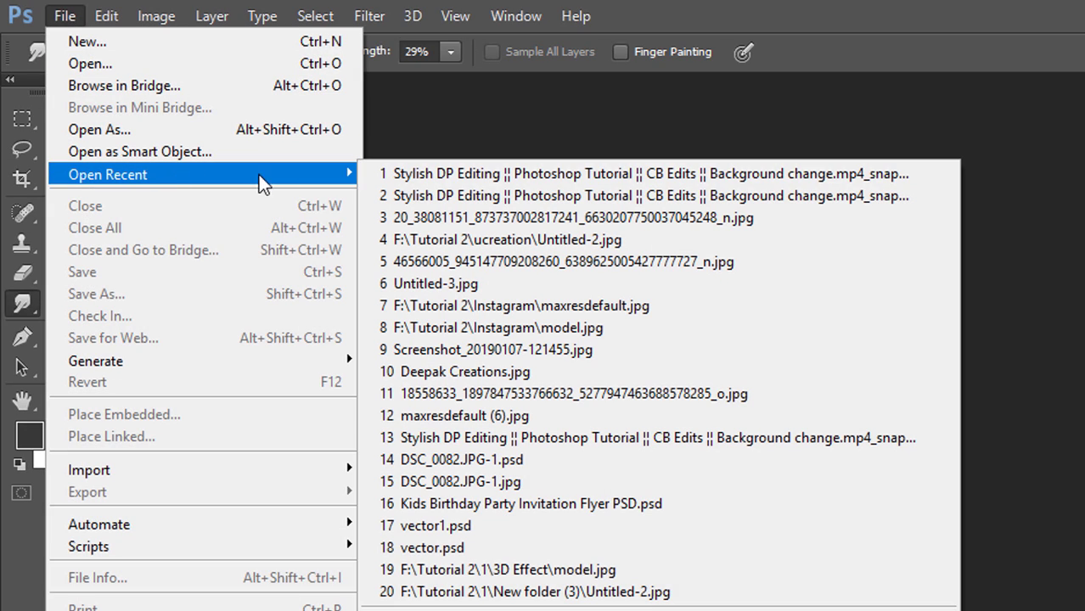
# - Open the recent bench portrait snapshot and crop it to a tall rectangle around the man
pyautogui.click(399, 170)
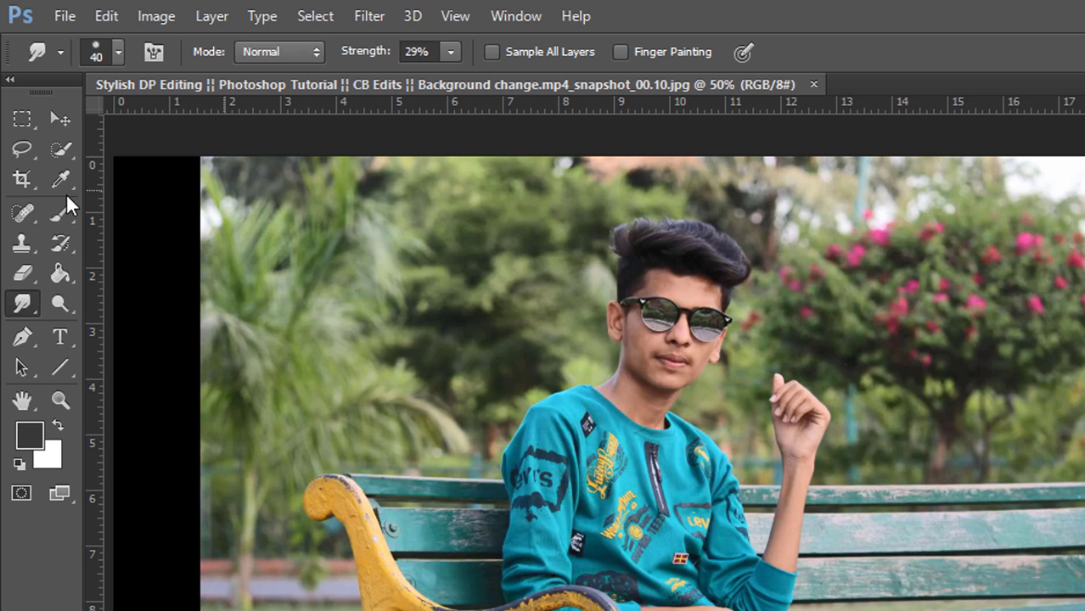
pyautogui.click(22, 119)
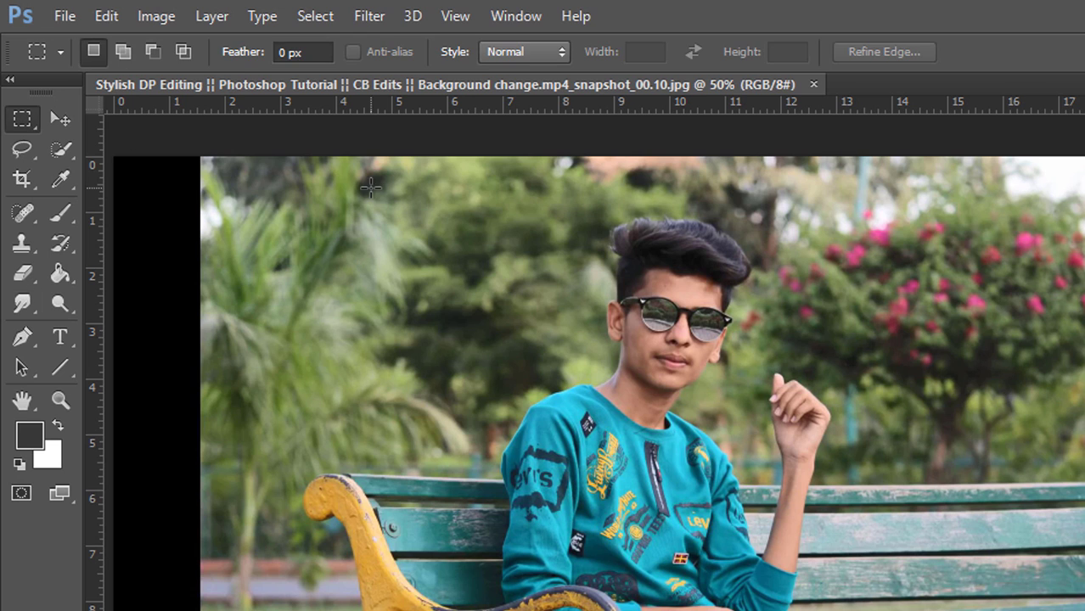
pyautogui.moveTo(355, 150); pyautogui.dragTo(959, 607)
pyautogui.click(23, 179)
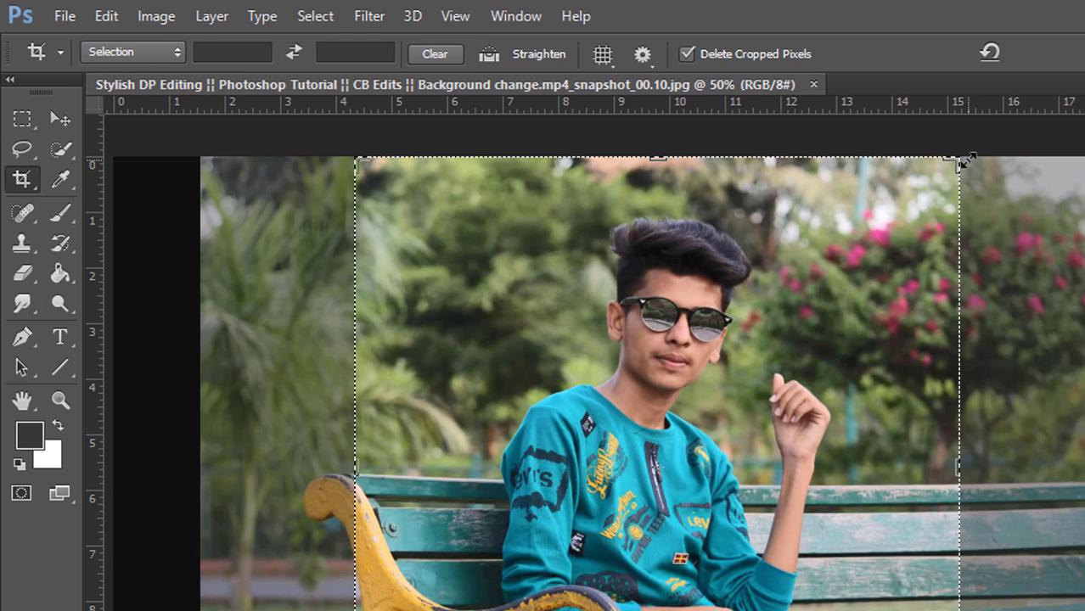
pyautogui.click(1067, 53)
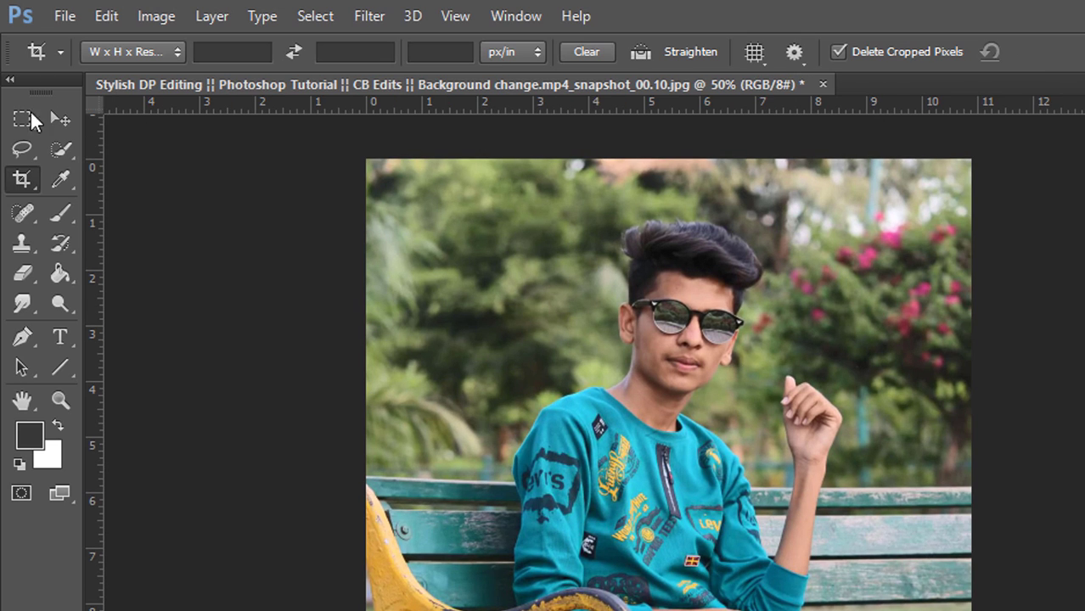
pyautogui.click(58, 118)
# - Set the Smudge Tool to the 14 px hair brush at 76% strength and zoom in
pyautogui.click(23, 304)
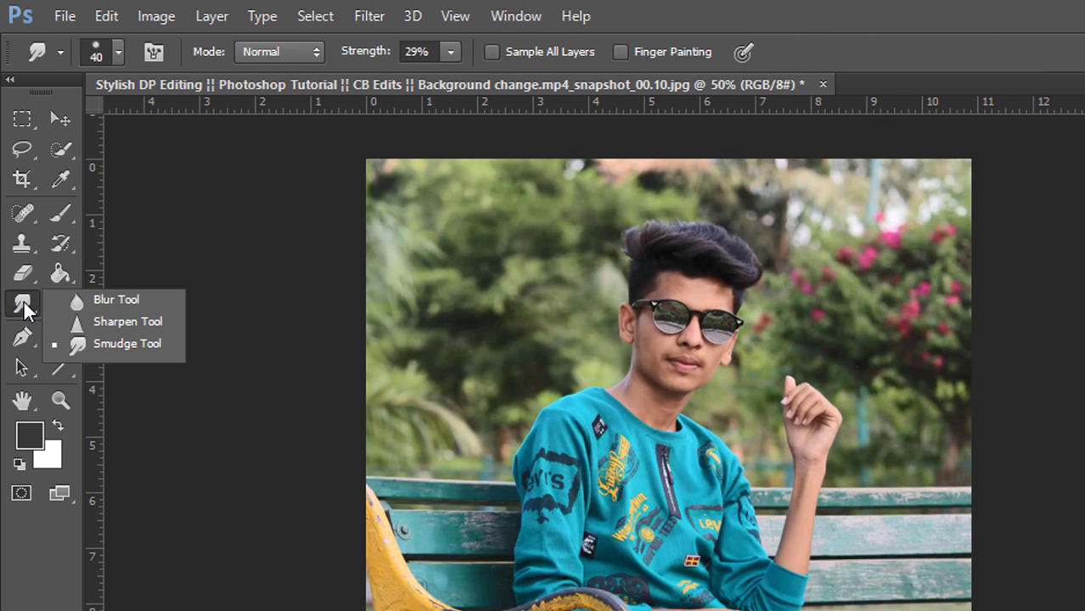
pyautogui.click(152, 343)
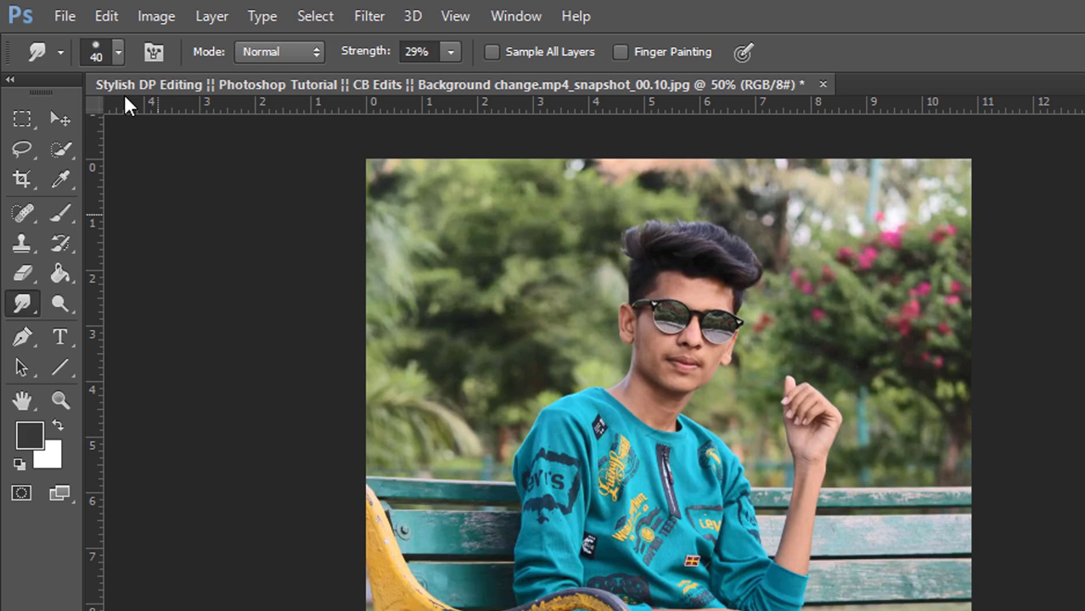
pyautogui.click(100, 44)
pyautogui.click(308, 528)
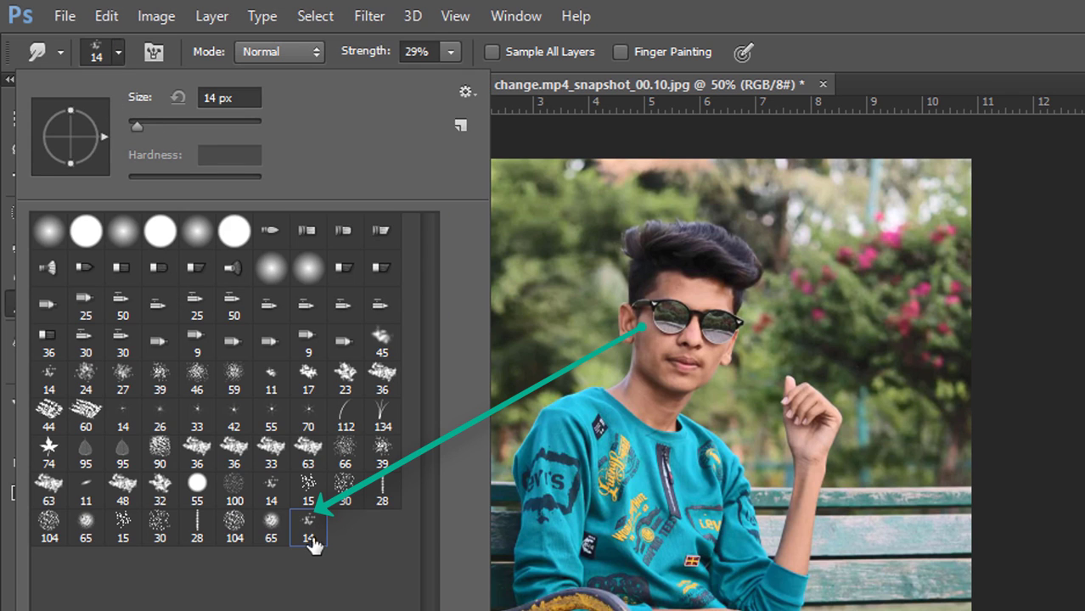
pyautogui.doubleClick(310, 531)
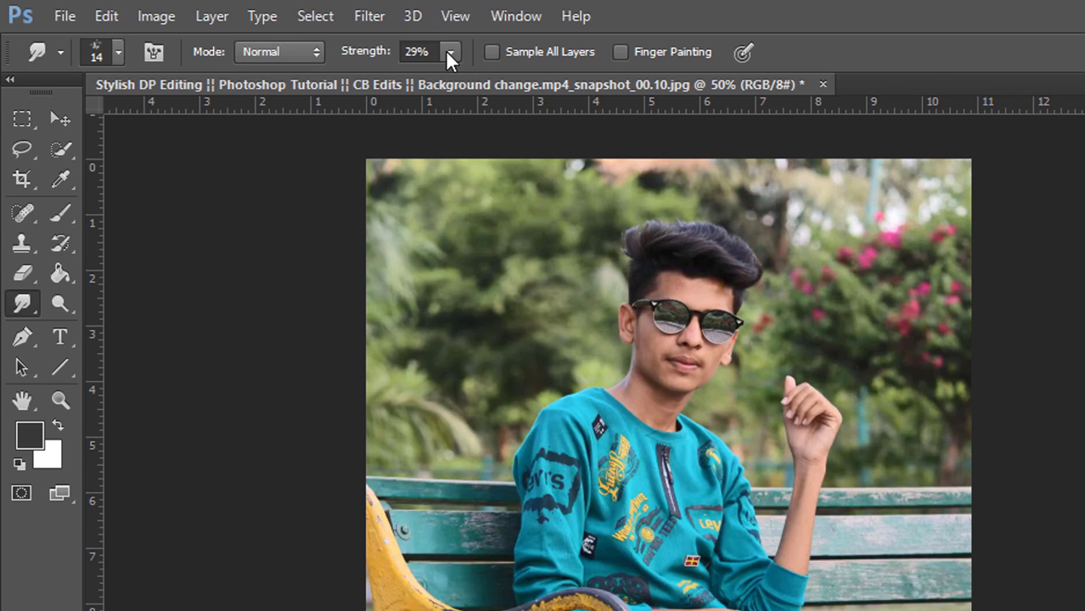
pyautogui.click(449, 54)
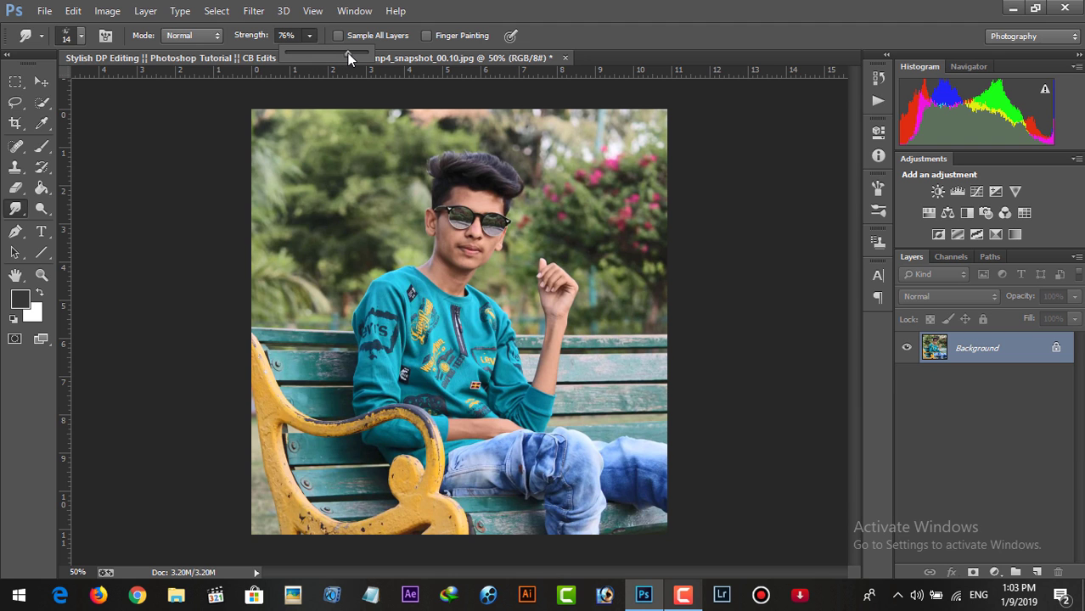
pyautogui.click(442, 125)
pyautogui.scroll(1, 442, 125)
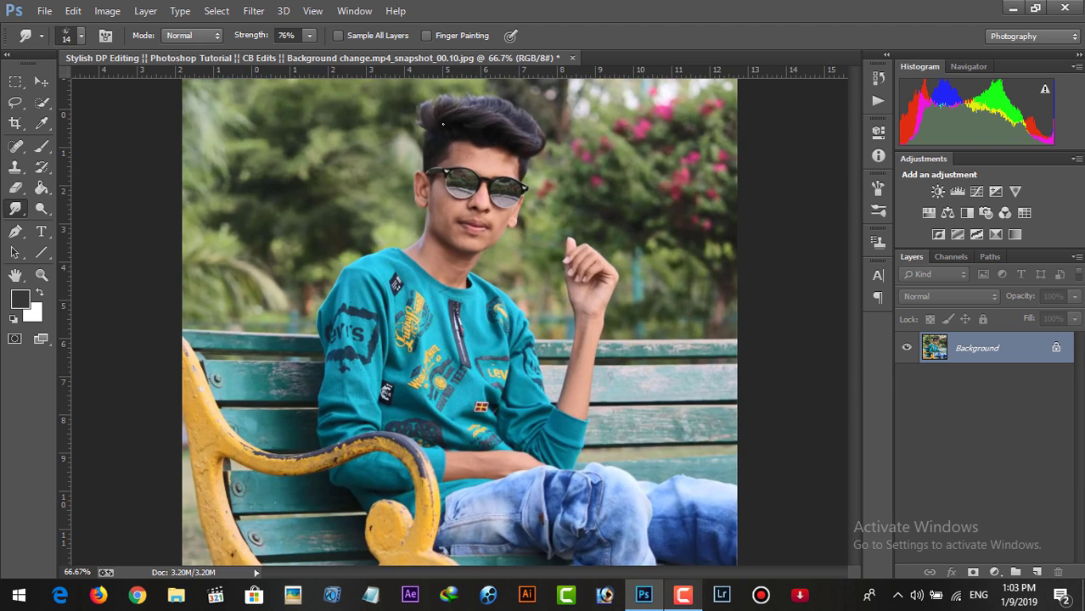
pyautogui.scroll(1, 450, 136)
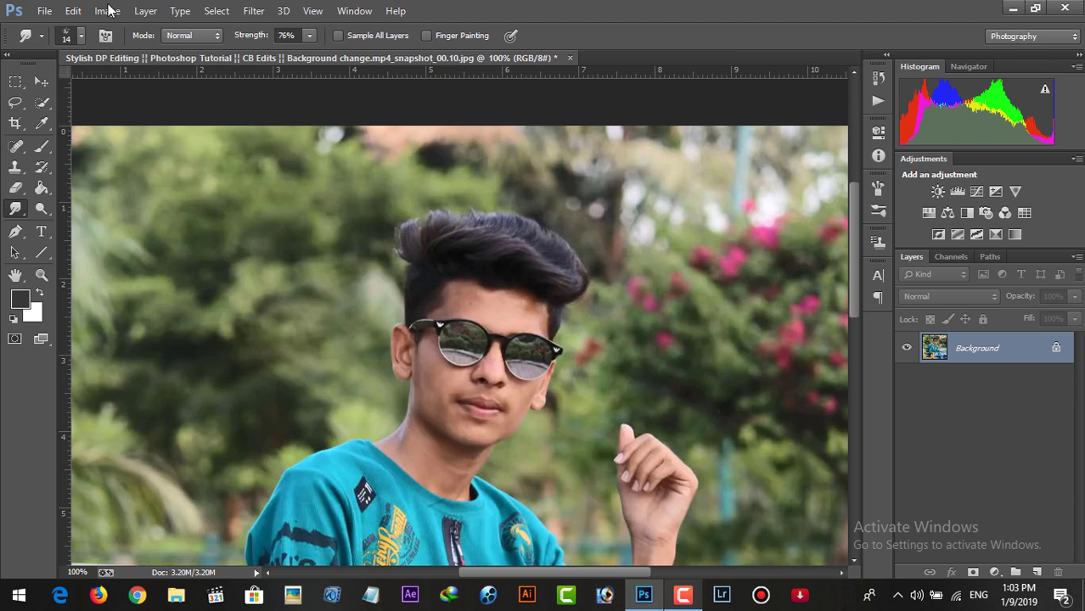
# - Apply HDR Toning with Local Adaptation, Detail +30 and Saturation +20
pyautogui.click(108, 10)
pyautogui.click(402, 329)
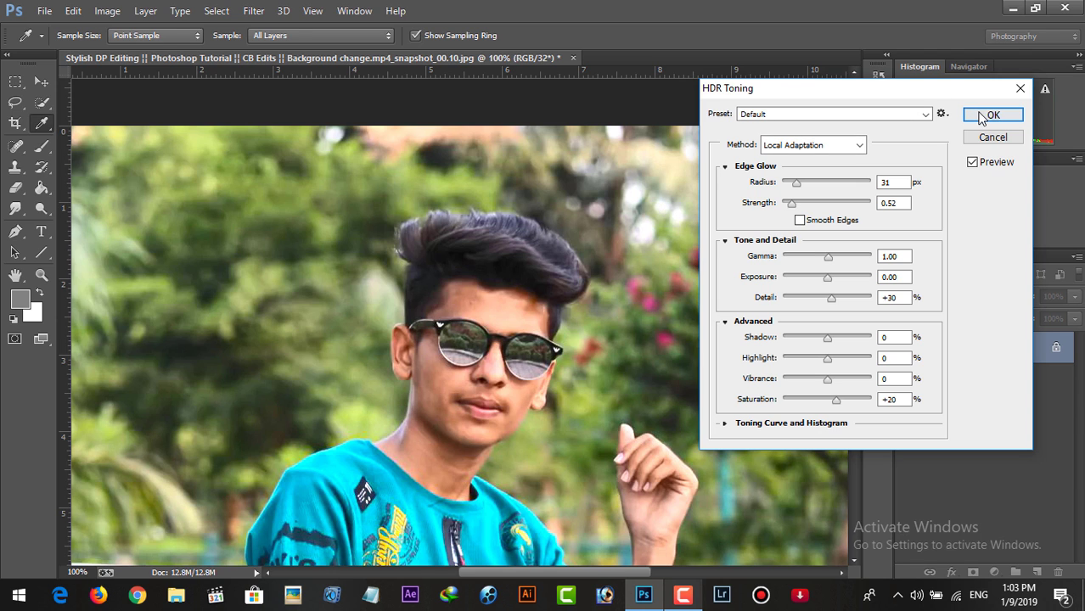
pyautogui.click(983, 117)
pyautogui.press('r')
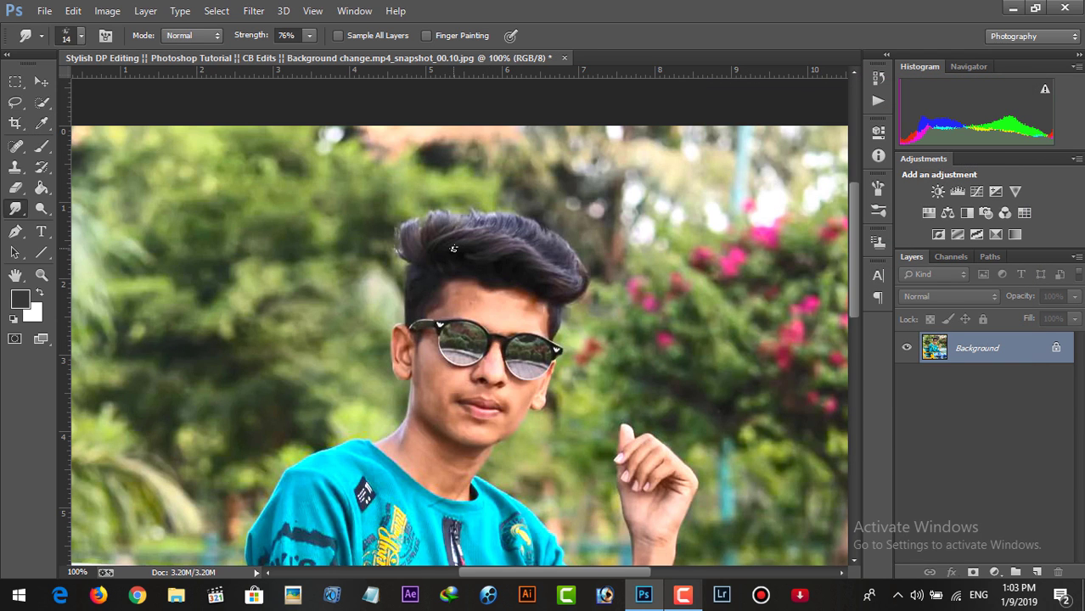
# - With a 30 px brush, smudge strands across the top and upper-right of the hair upward
pyautogui.press(']')
pyautogui.moveTo(437, 255)
pyautogui.mouseDown()
pyautogui.moveTo(435, 210)
pyautogui.moveTo(480, 196)
pyautogui.mouseUp()
pyautogui.moveTo(412, 252)
pyautogui.mouseDown()
pyautogui.moveTo(406, 208)
pyautogui.moveTo(433, 196)
pyautogui.mouseUp()
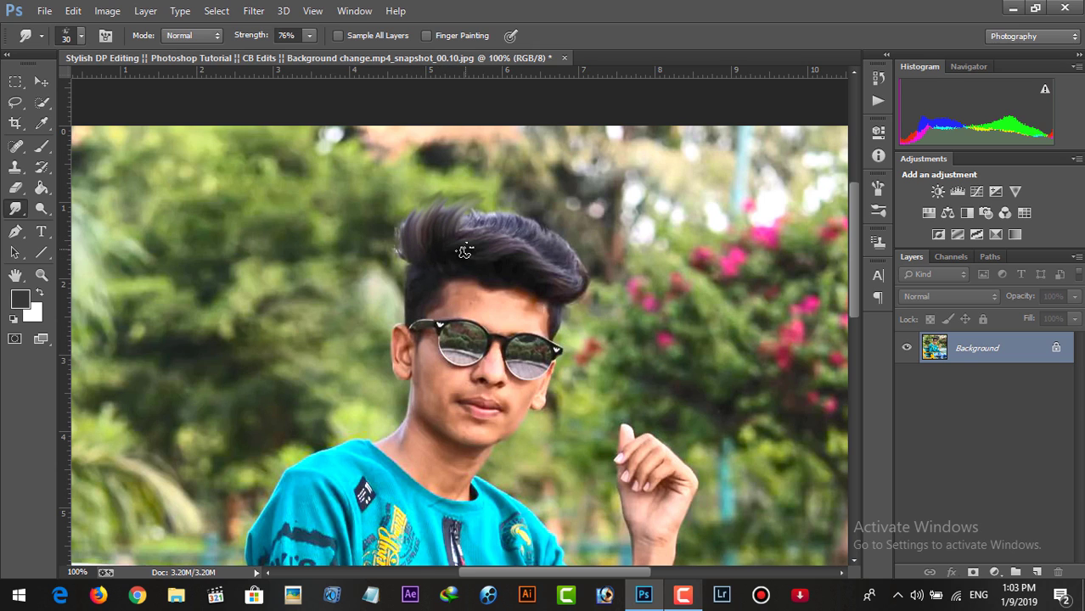
pyautogui.moveTo(454, 252)
pyautogui.mouseDown()
pyautogui.moveTo(467, 219)
pyautogui.moveTo(506, 216)
pyautogui.moveTo(494, 204)
pyautogui.mouseUp()
pyautogui.moveTo(490, 242)
pyautogui.mouseDown()
pyautogui.moveTo(520, 212)
pyautogui.moveTo(507, 200)
pyautogui.mouseUp()
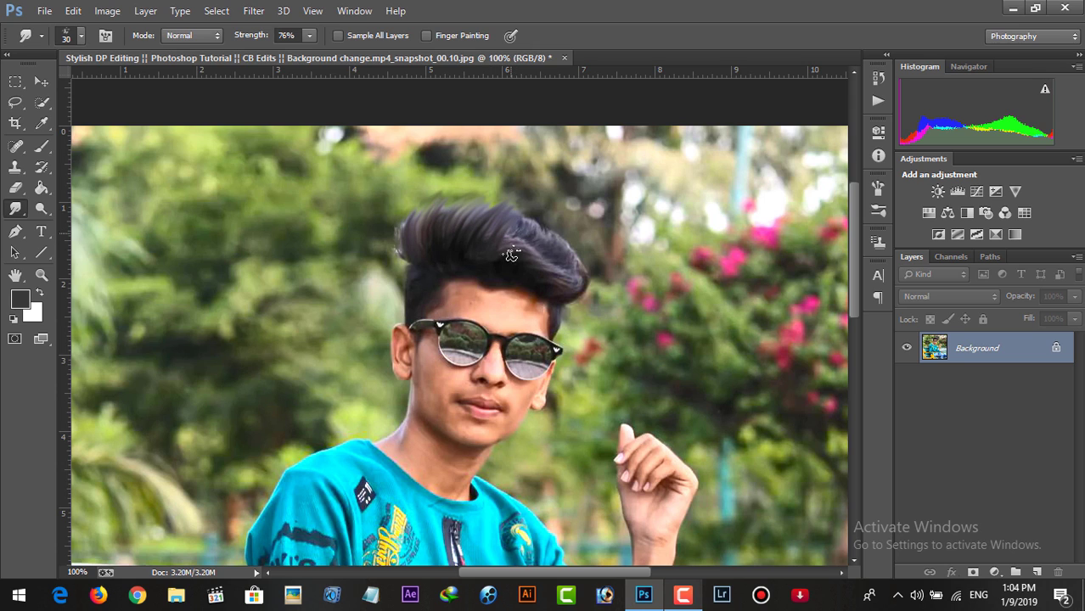
pyautogui.moveTo(503, 254); pyautogui.dragTo(535, 212)
pyautogui.moveTo(550, 281); pyautogui.dragTo(575, 257)
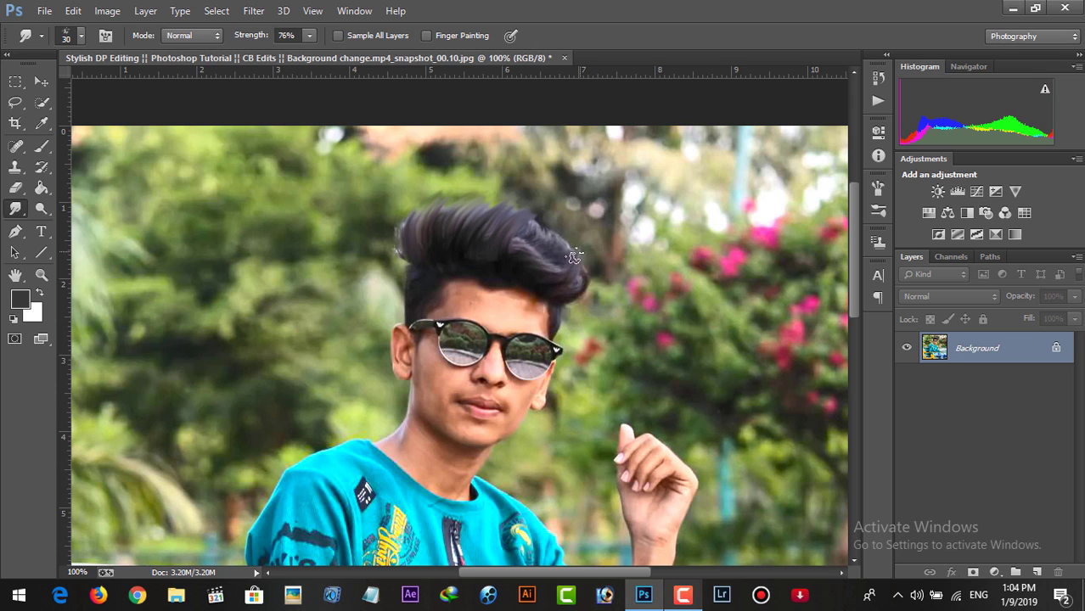
pyautogui.moveTo(559, 293)
pyautogui.mouseDown()
pyautogui.moveTo(591, 253)
pyautogui.moveTo(575, 233)
pyautogui.mouseUp()
pyautogui.moveTo(539, 274)
pyautogui.mouseDown()
pyautogui.moveTo(557, 235)
pyautogui.moveTo(508, 230)
pyautogui.mouseUp()
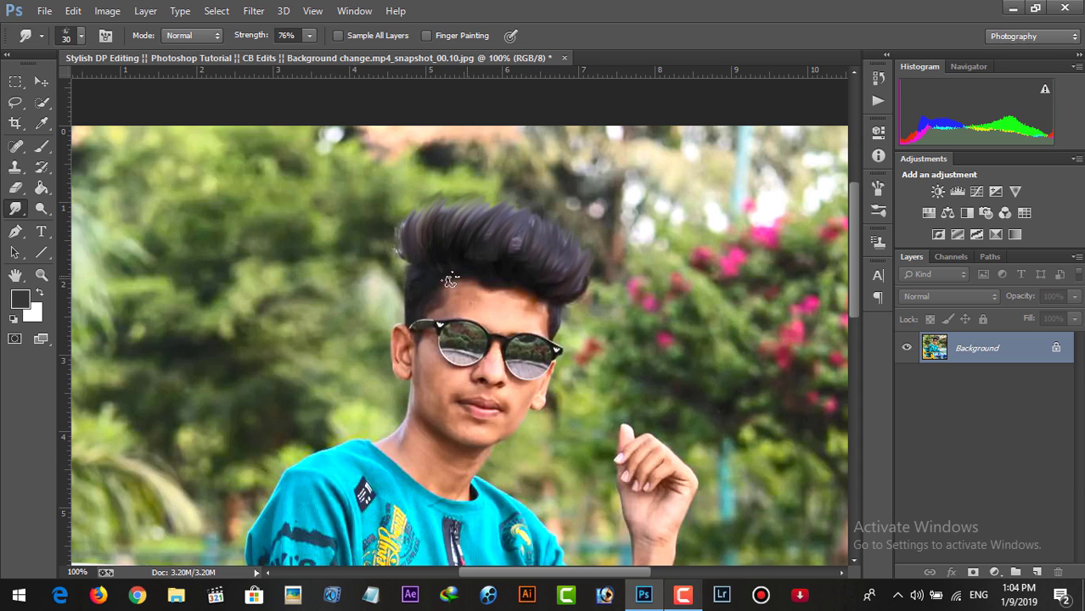
# - With a 20 px brush, feather the upper-left and right edges of the hair outward
pyautogui.press('[')
pyautogui.moveTo(404, 252)
pyautogui.mouseDown()
pyautogui.moveTo(399, 219)
pyautogui.moveTo(472, 205)
pyautogui.mouseUp()
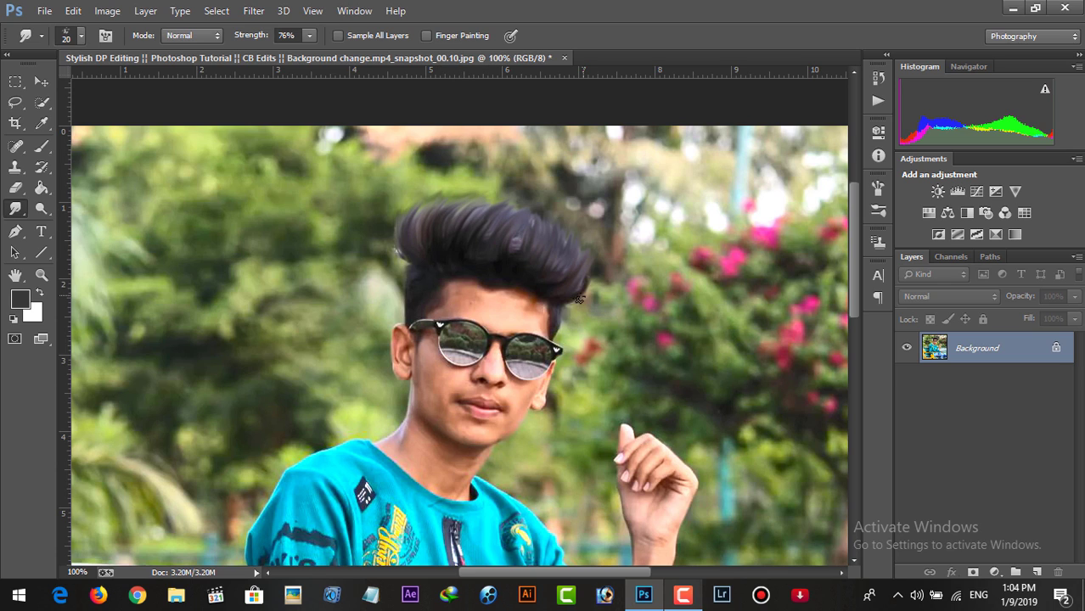
pyautogui.moveTo(587, 272); pyautogui.dragTo(575, 234)
pyautogui.moveTo(407, 245)
pyautogui.mouseDown()
pyautogui.moveTo(401, 211)
pyautogui.moveTo(450, 194)
pyautogui.moveTo(498, 212)
pyautogui.mouseUp()
pyautogui.moveTo(599, 268); pyautogui.dragTo(582, 262)
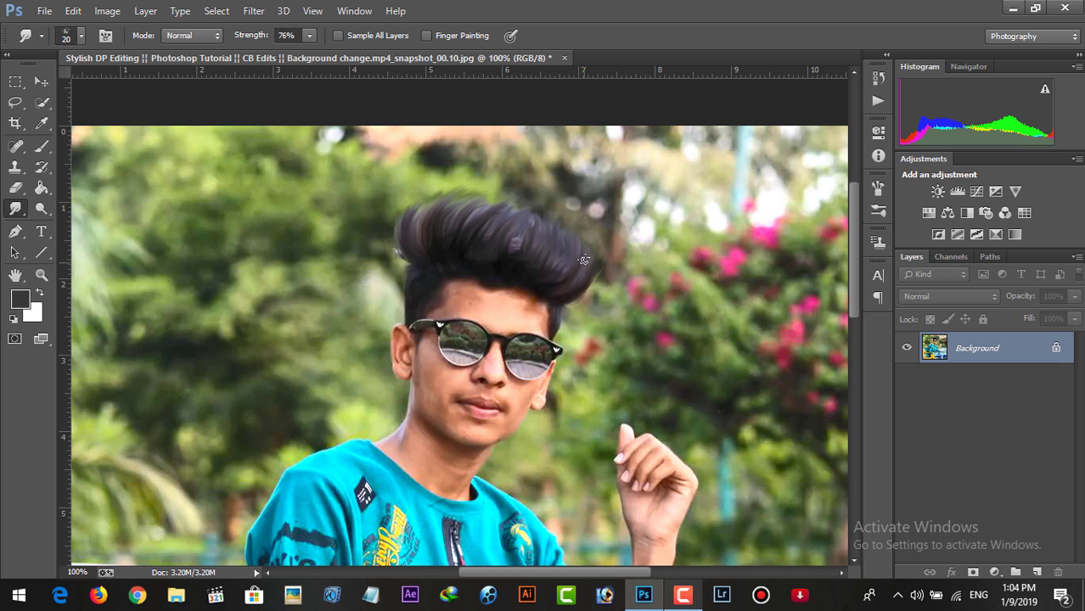
pyautogui.scroll(-2, 504, 299)
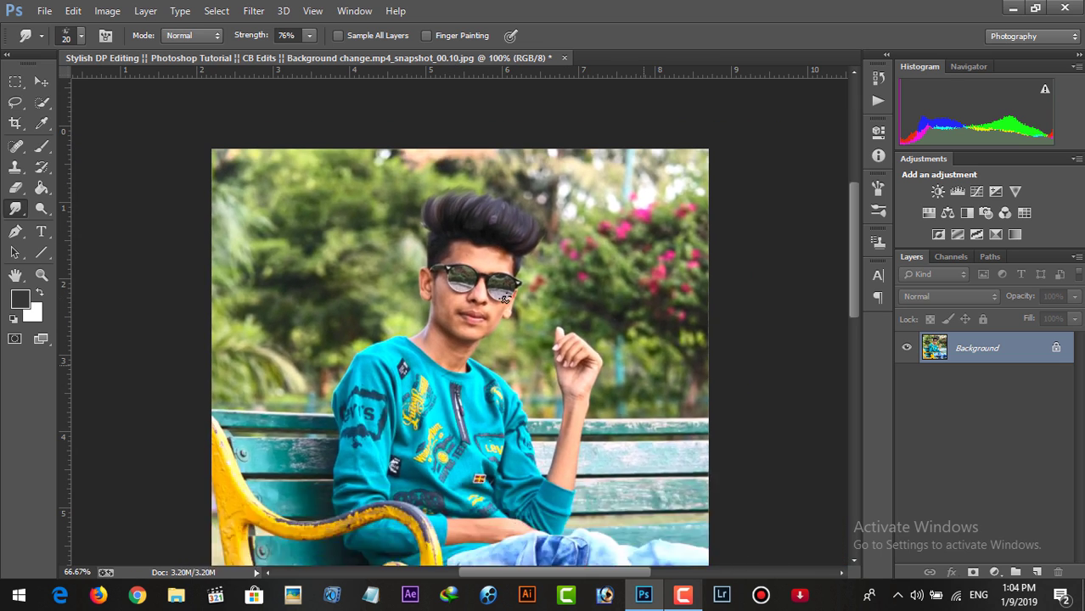
pyautogui.scroll(-1, 504, 299)
pyautogui.scroll(-1, 504, 299)
pyautogui.scroll(3, 504, 299)
pyautogui.scroll(-1, 504, 299)
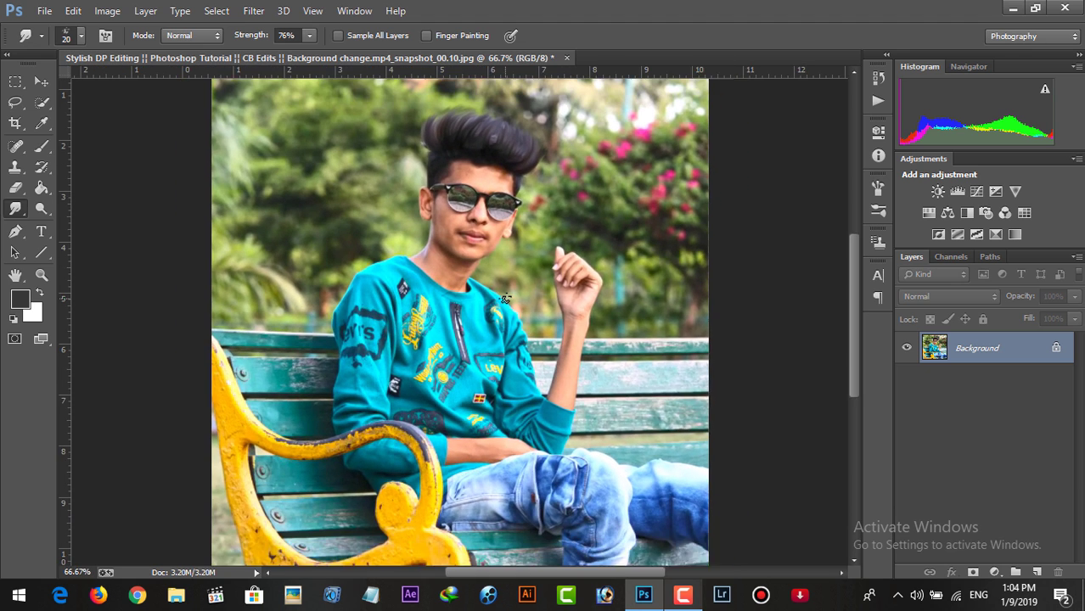